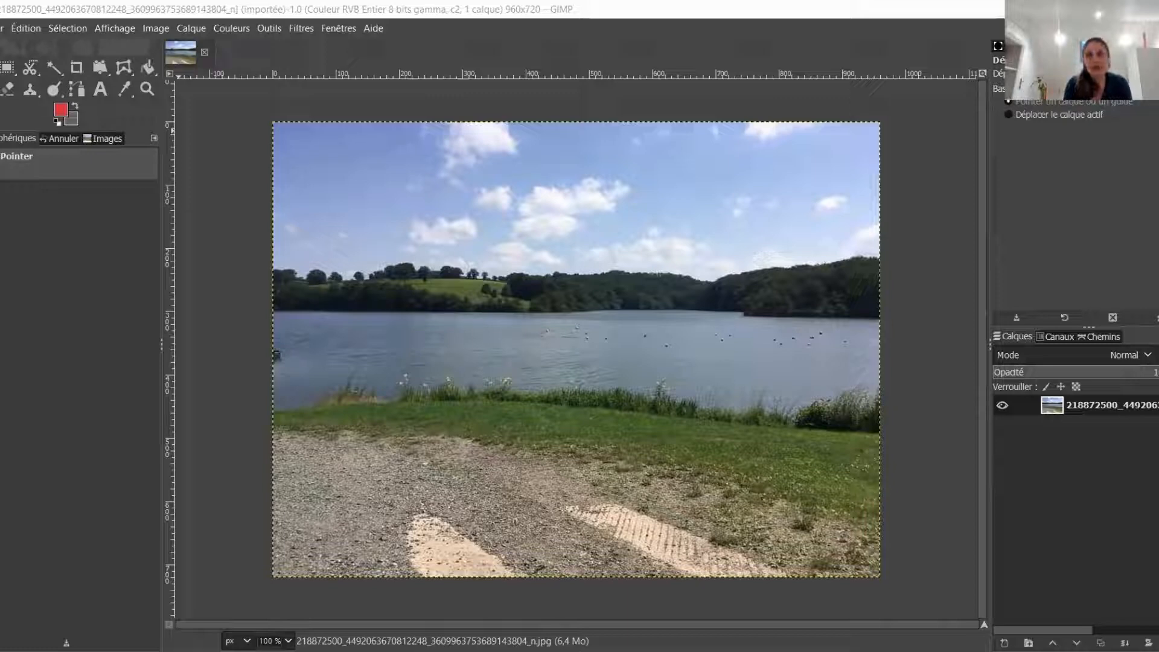
Try the A5 (300 ppi) template for a new image and cancel without creating it
left_click(2, 28)
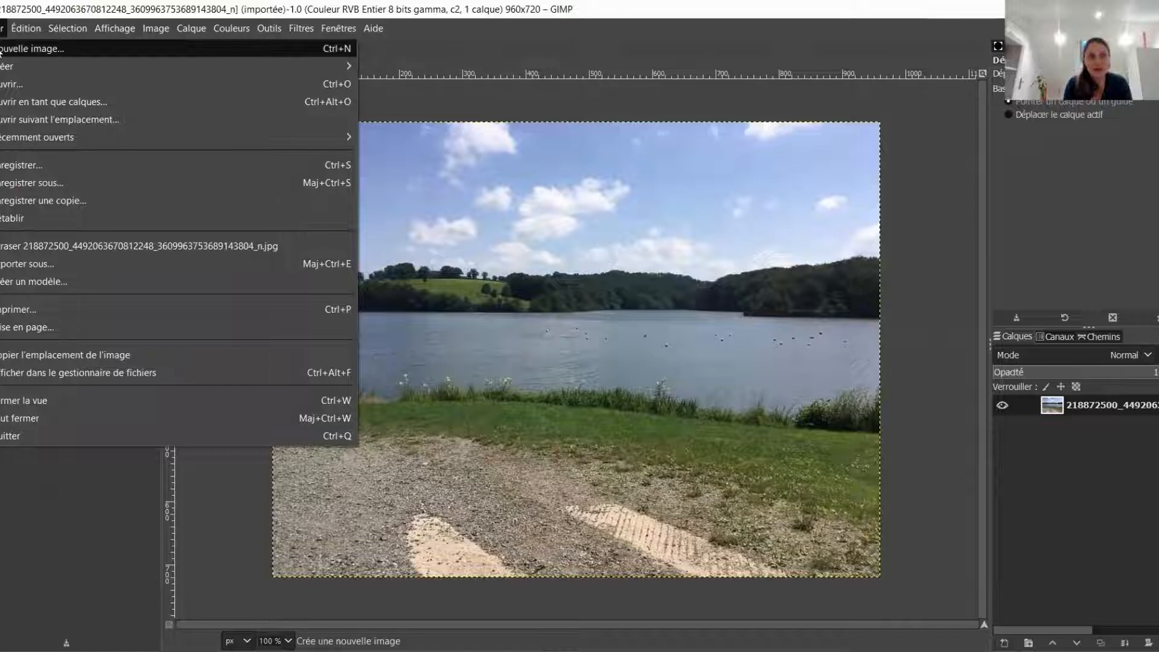
left_click(2, 50)
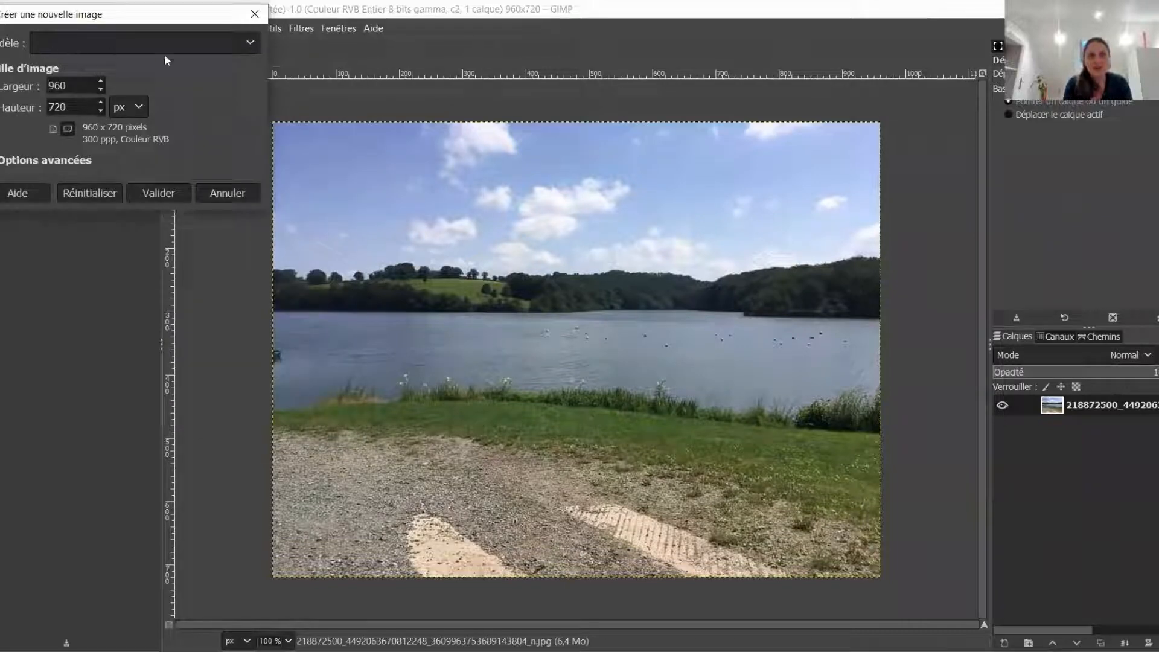
left_click(239, 41)
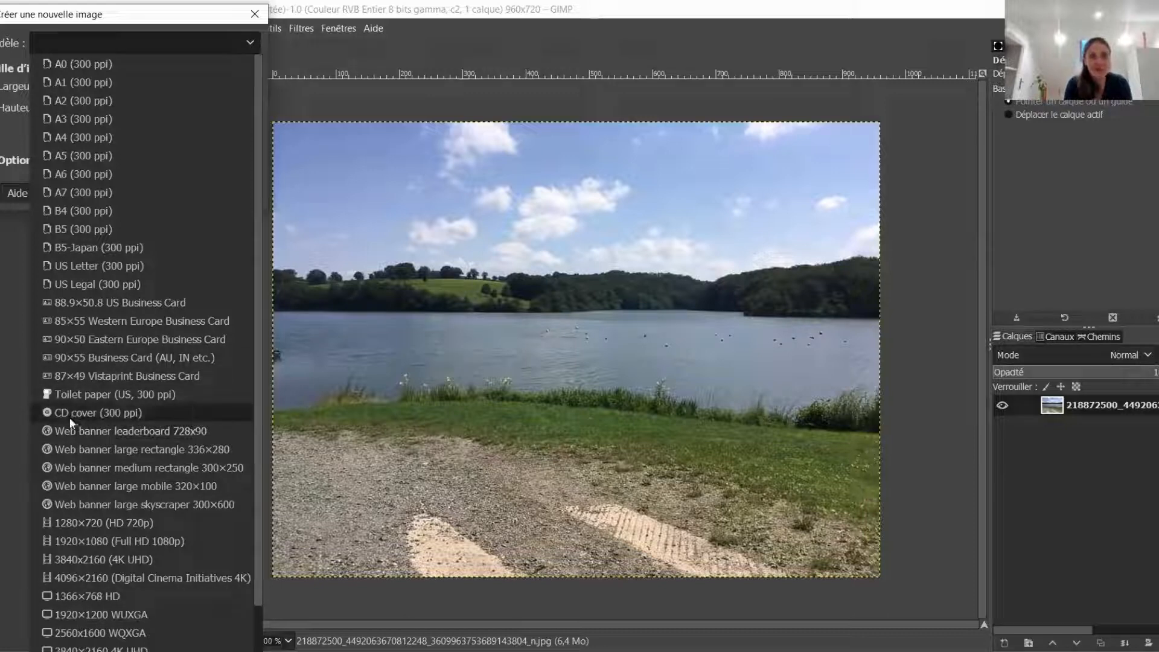
left_click(100, 150)
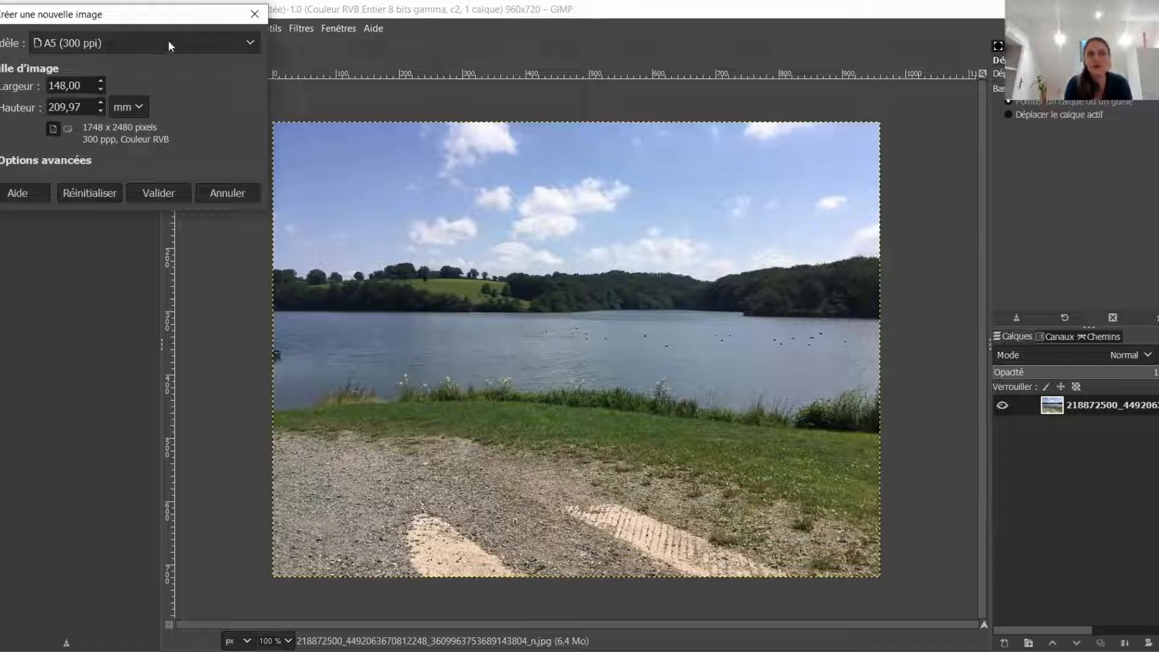
left_click(253, 14)
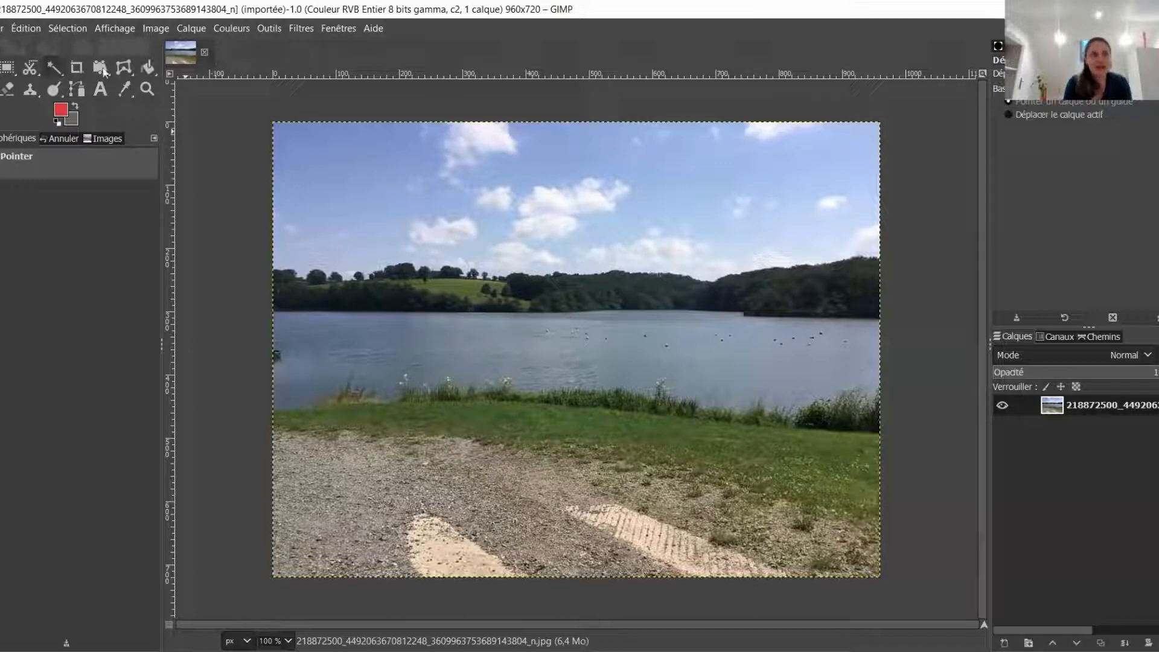
Crop the photo to about 846 × 549 px, trimming all four edges, and undo the crop
left_click(77, 69)
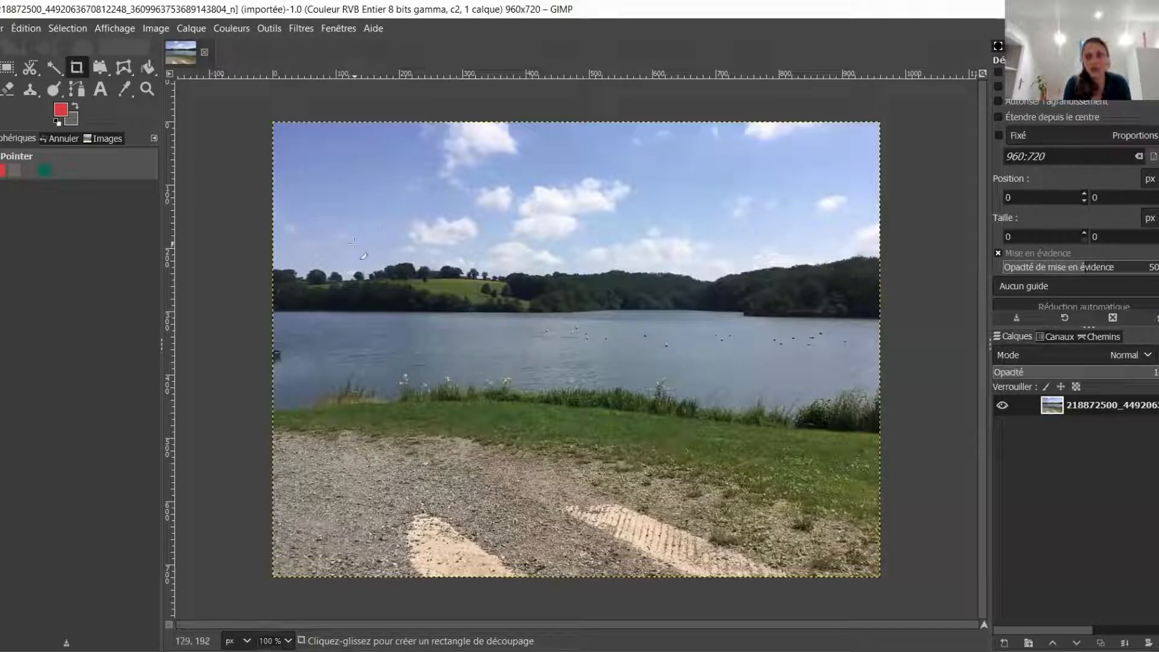
left_click_drag(301, 179, 835, 523)
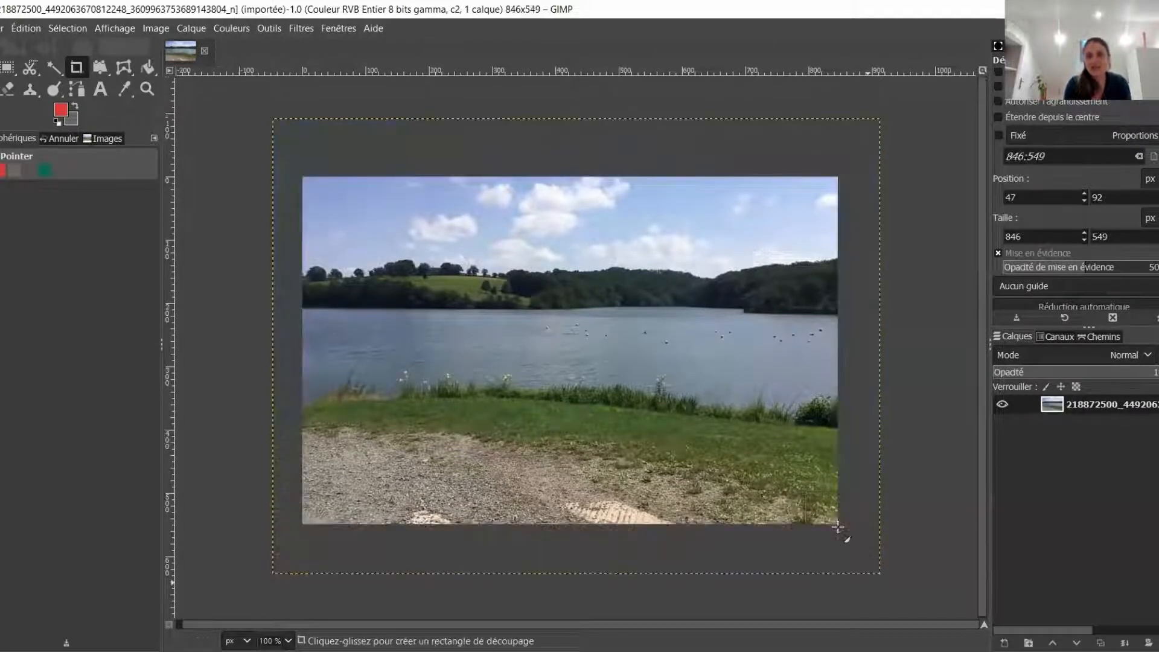
key("Return")
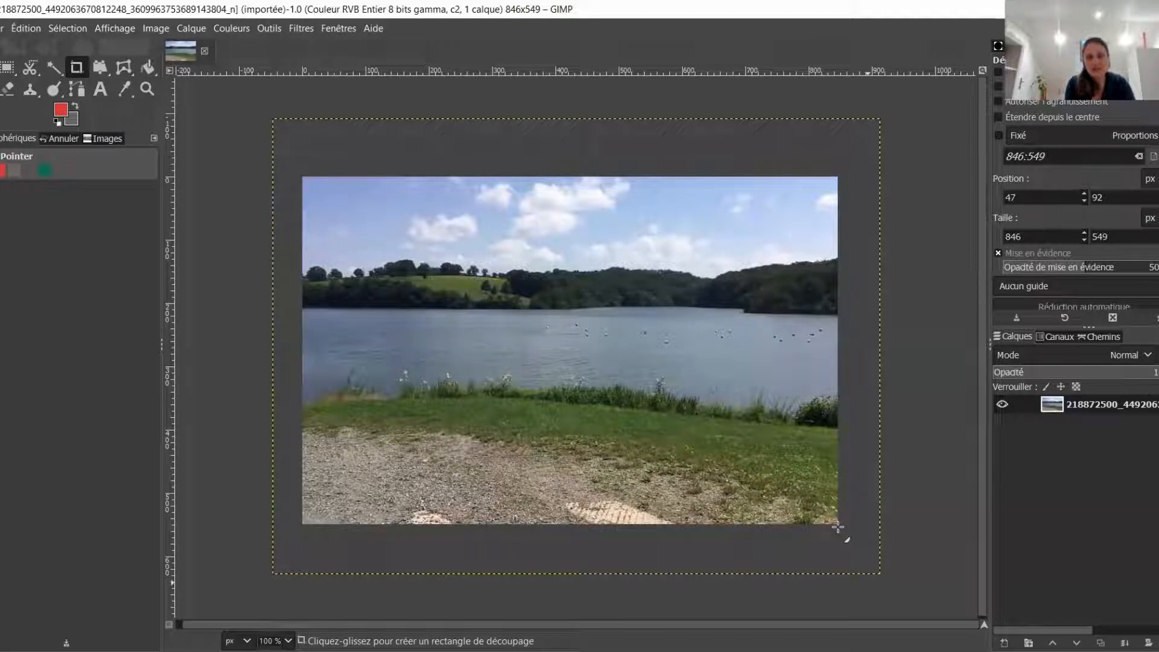
key("ctrl+z")
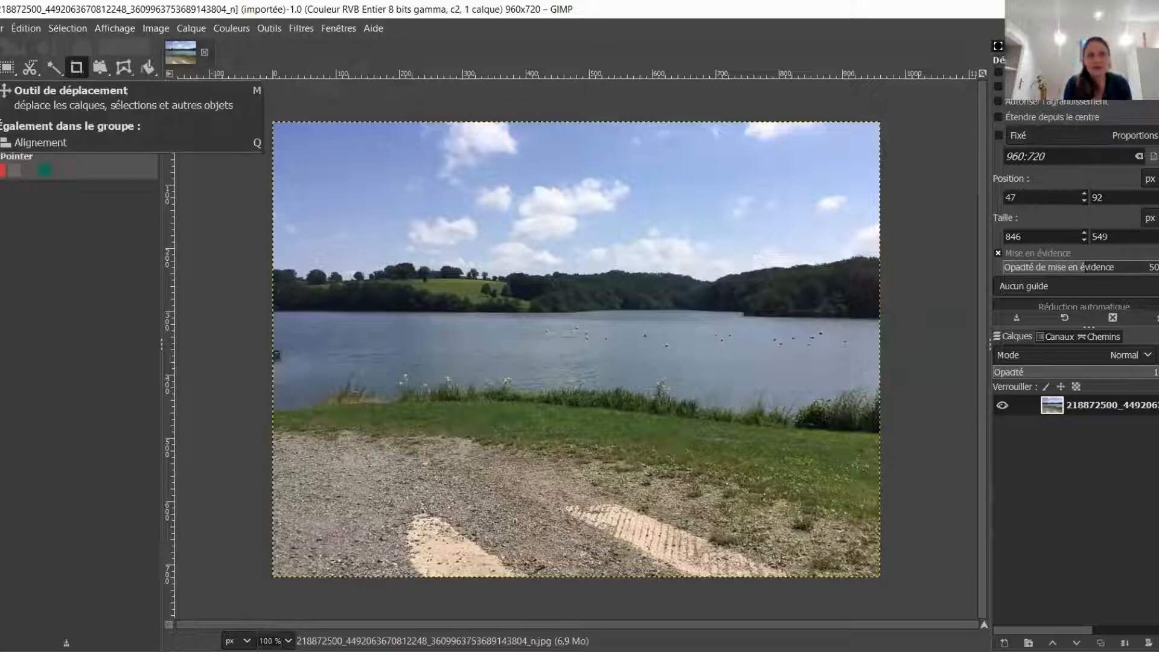
Draw a rectangular selection of about 575 × 393 px over the middle of the photo and clear it
left_click(3, 74)
left_click_drag(386, 187, 750, 436)
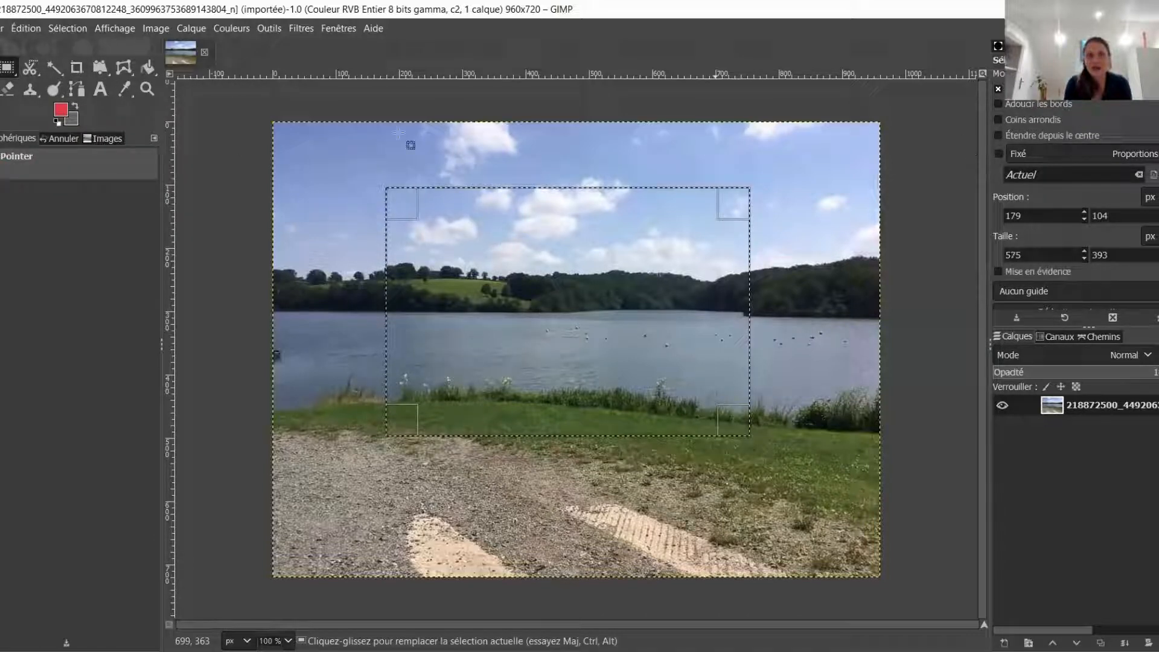
left_click(282, 225)
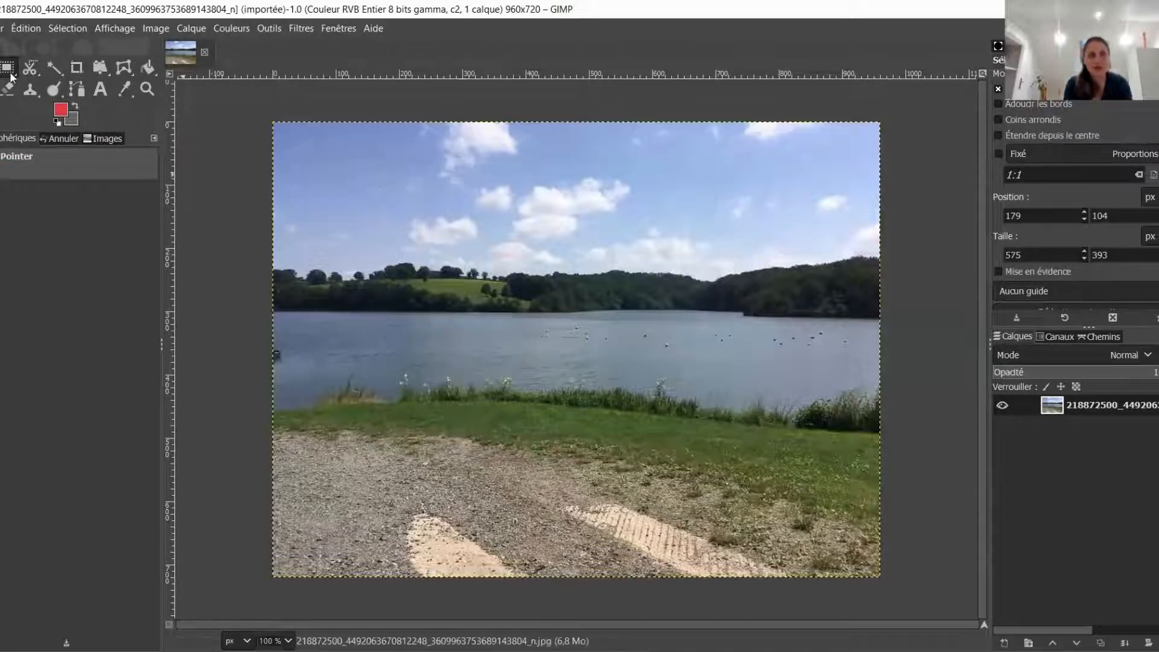
mouse_move(8, 68)
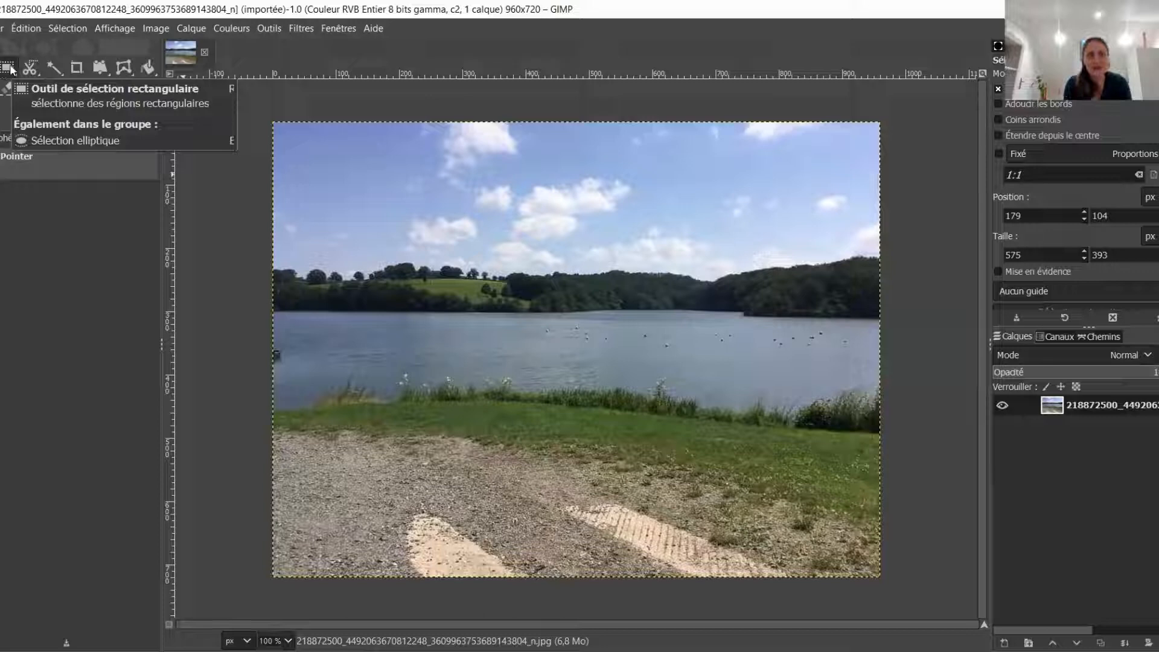
Select areas of similar colour in the photo with the Fuzzy Select tool and clear the selection
left_click(56, 67)
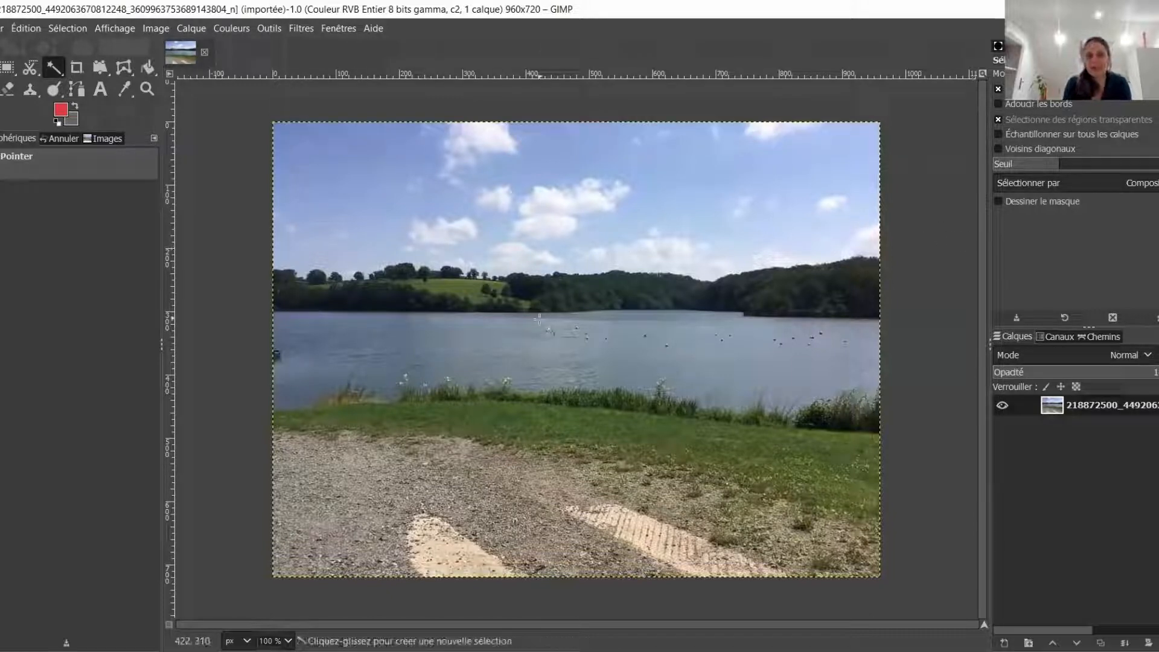
left_click(474, 289)
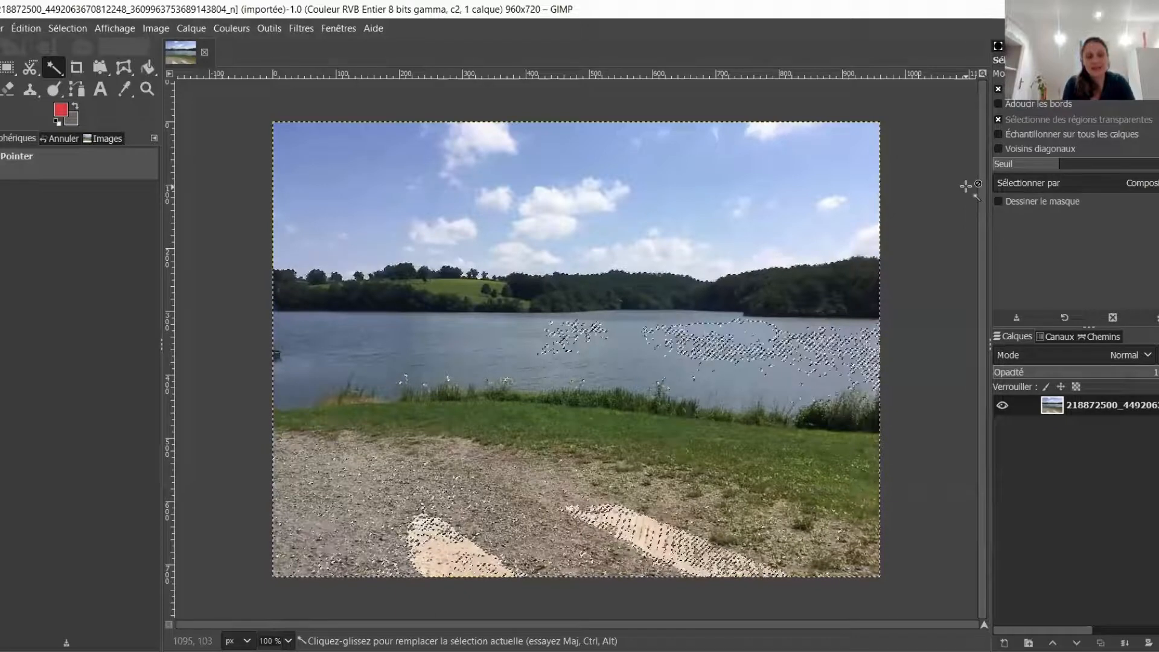
key("ctrl+shift+a")
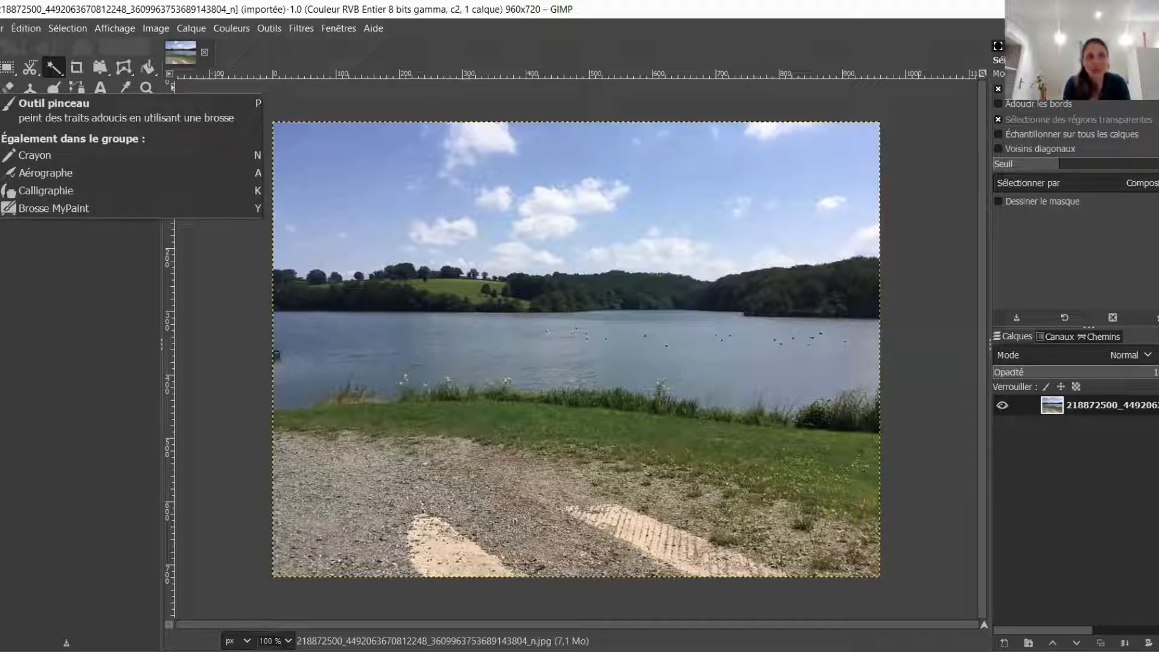
Scribble over the sky with the 12 px Eraser and undo the strokes
left_click(8, 89)
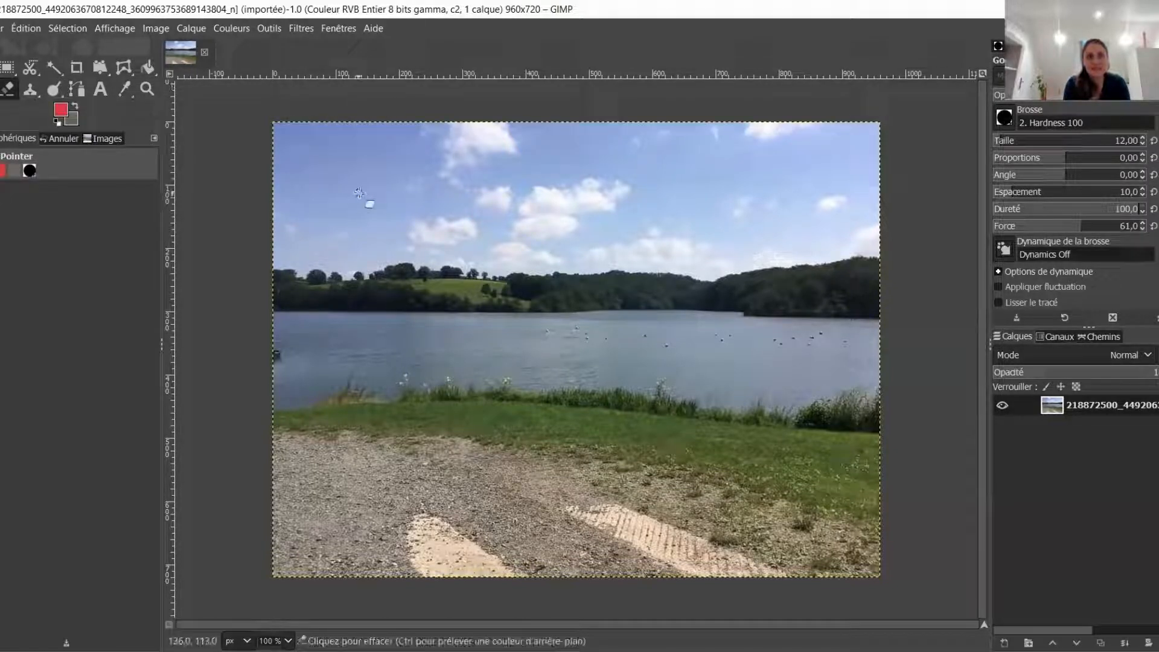
mouse_move(375, 182)
left_mouse_down()
mouse_move(405, 212)
mouse_move(407, 180)
mouse_move(454, 227)
mouse_move(422, 164)
mouse_move(494, 224)
mouse_move(418, 182)
mouse_move(501, 191)
mouse_move(453, 250)
mouse_move(437, 195)
mouse_move(407, 215)
left_mouse_up()
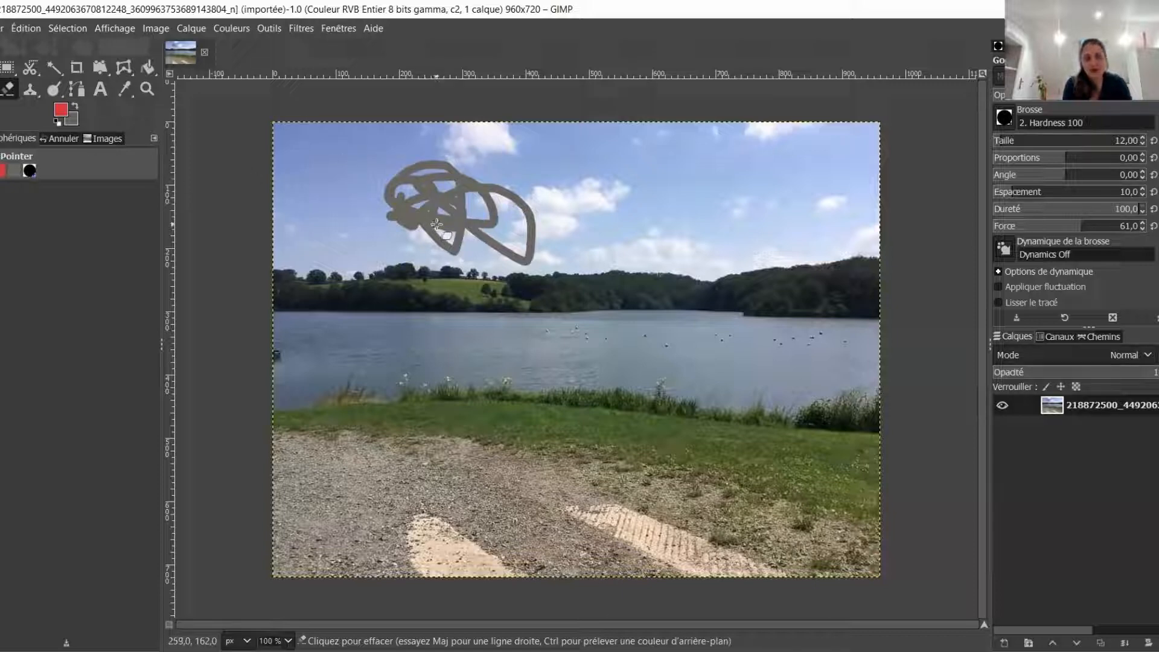
key("ctrl+z")
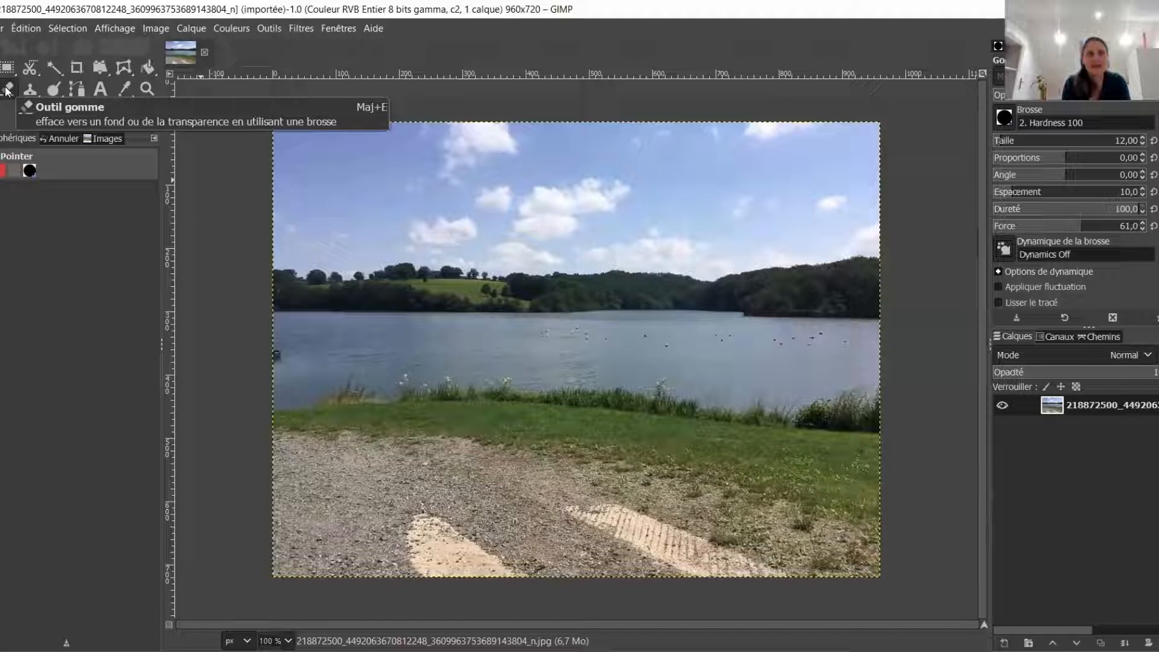
Add an alpha channel to the photo layer and try erasing a patch of sky above the hills to transparency
left_click(190, 28)
mouse_move(241, 205)
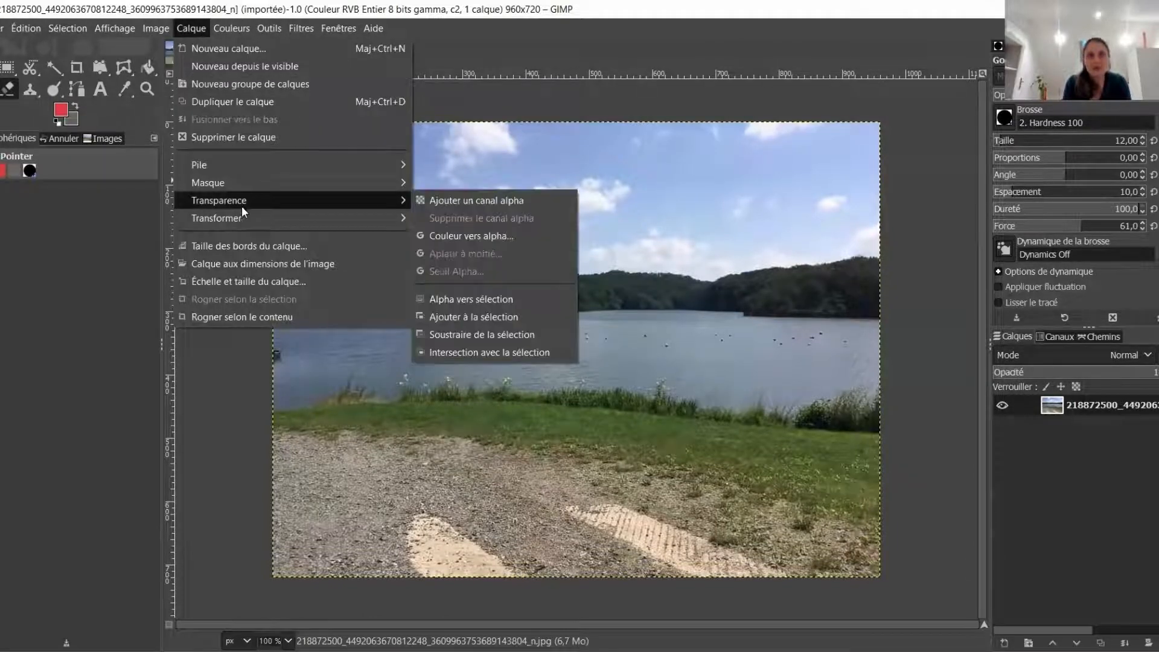
left_click(465, 202)
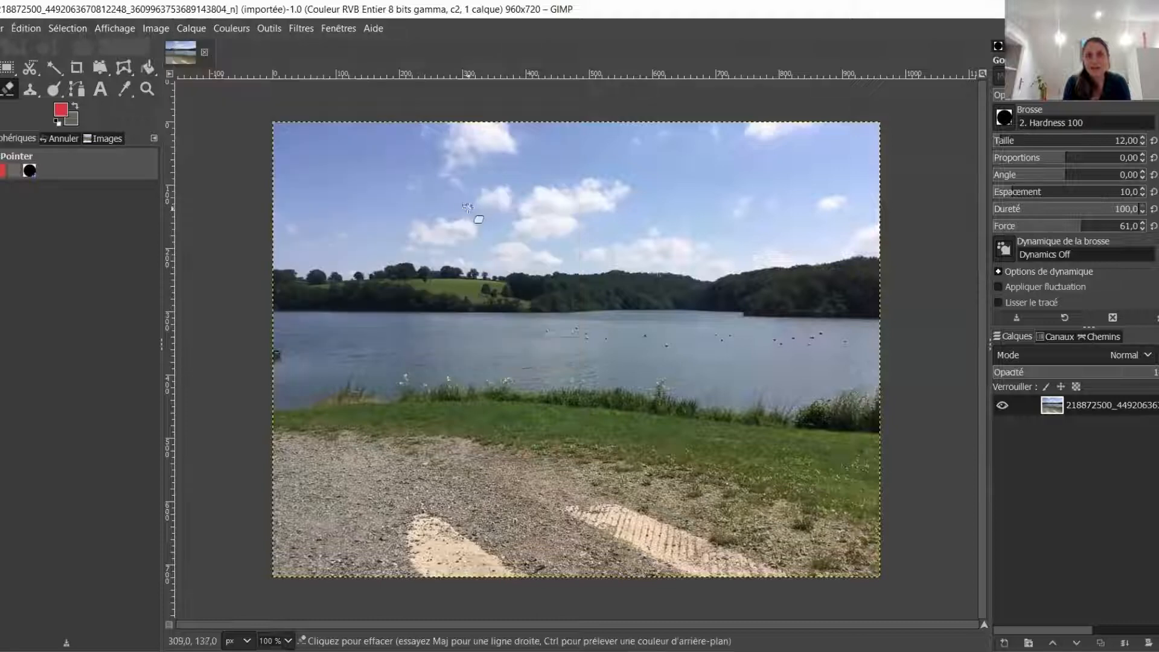
mouse_move(478, 275)
left_mouse_down()
mouse_move(427, 251)
mouse_move(507, 223)
mouse_move(435, 241)
mouse_move(459, 230)
mouse_move(423, 196)
mouse_move(415, 226)
left_mouse_up()
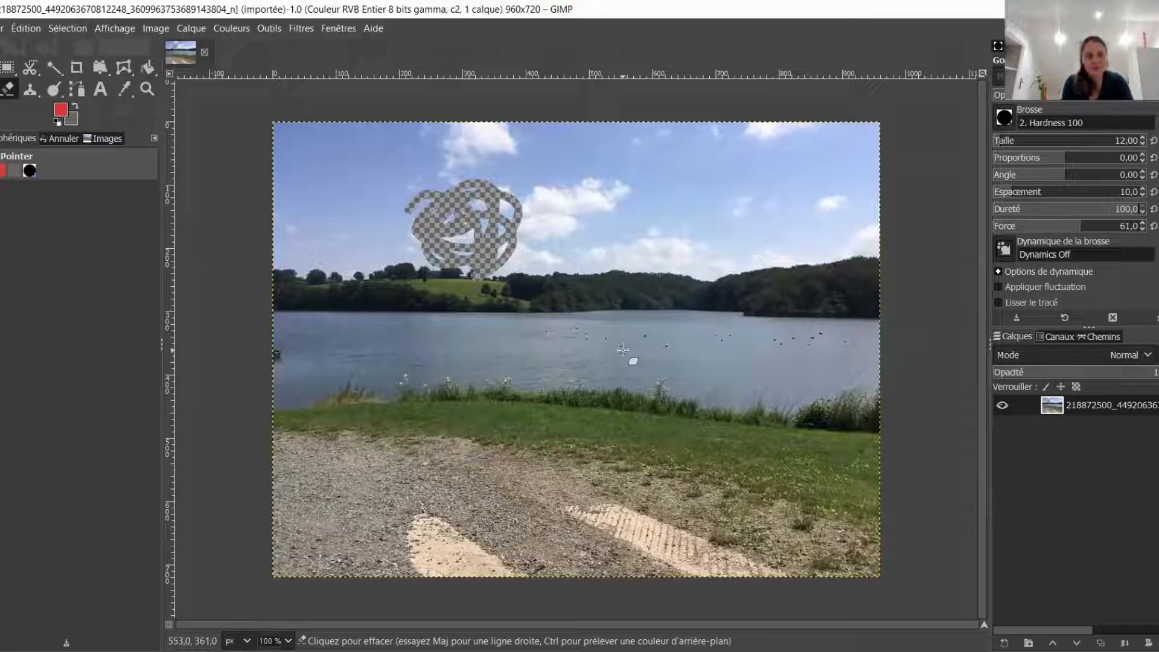
key("ctrl+z")
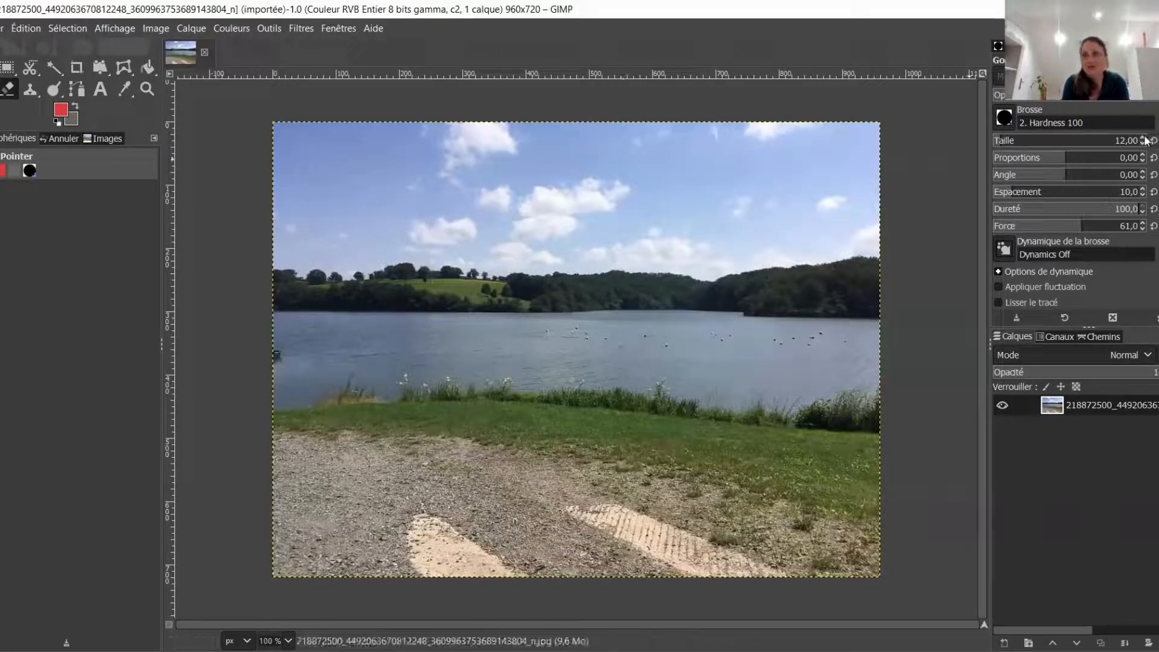
Erase the whole sky down to the hills with the Eraser enlarged to size 152
scroll(1143, 140, "up", 20)
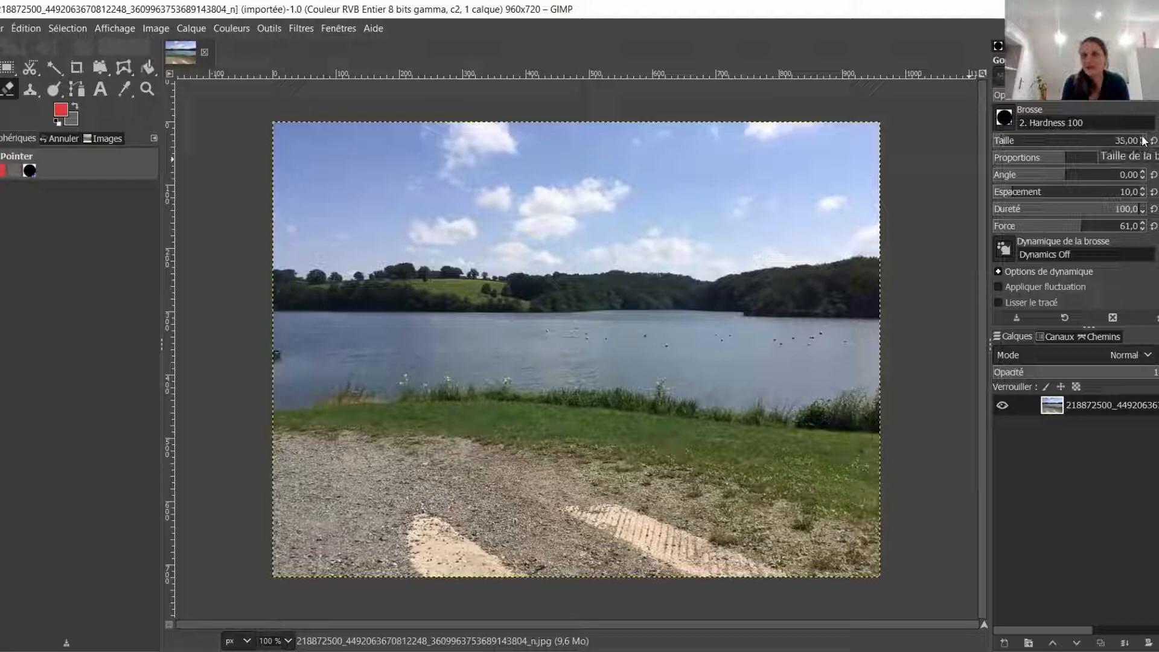
scroll(1143, 140, "up", 18)
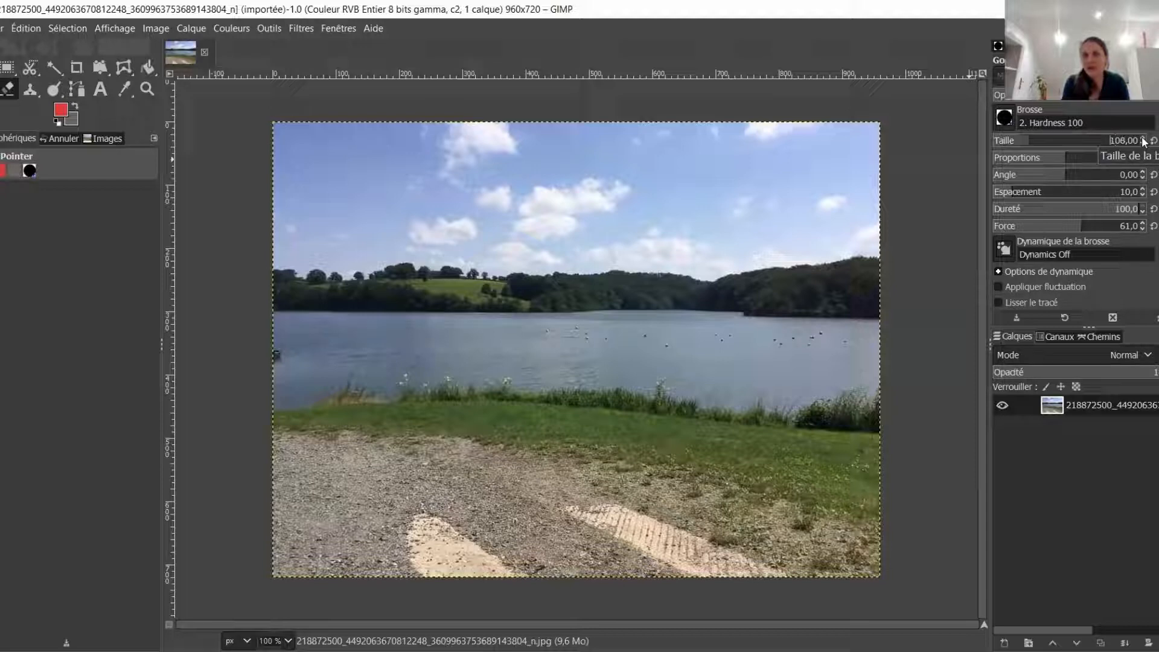
scroll(1143, 140, "up", 18)
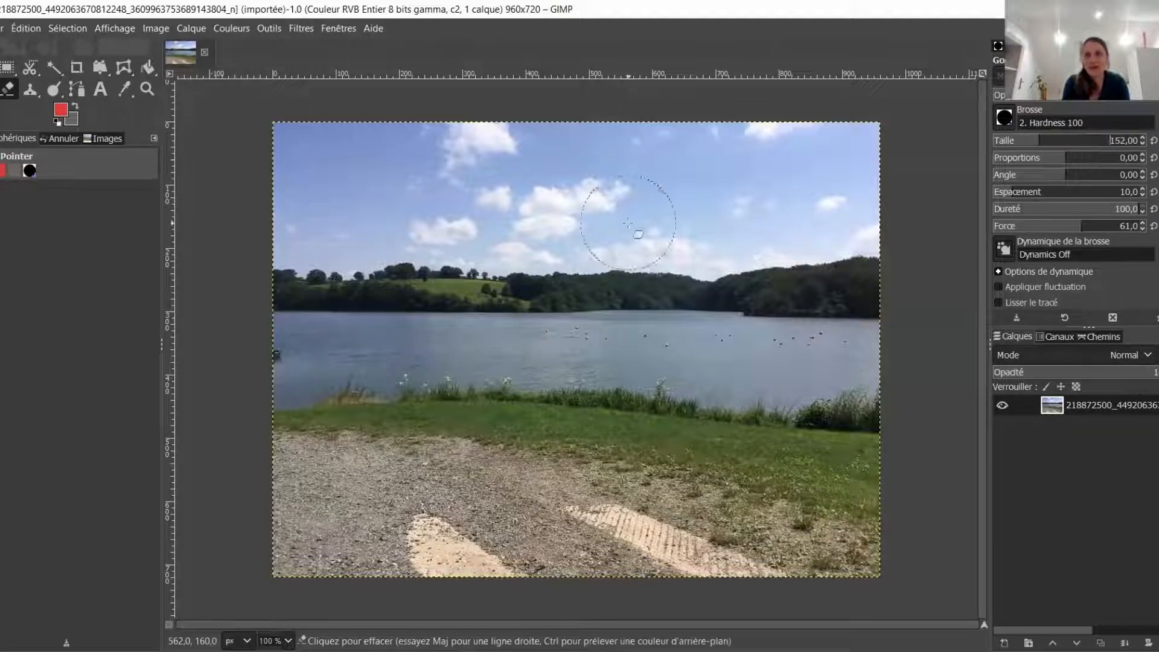
mouse_move(628, 222)
left_mouse_down()
mouse_move(488, 207)
mouse_move(670, 172)
left_mouse_up()
mouse_move(543, 171)
left_mouse_down()
mouse_move(432, 182)
mouse_move(267, 163)
mouse_move(531, 134)
mouse_move(362, 162)
mouse_move(304, 207)
mouse_move(723, 198)
left_mouse_up()
mouse_move(815, 184)
left_mouse_down()
mouse_move(603, 173)
mouse_move(784, 132)
mouse_move(870, 169)
mouse_move(850, 197)
mouse_move(776, 215)
mouse_move(863, 201)
mouse_move(636, 226)
mouse_move(752, 228)
mouse_move(868, 210)
left_mouse_up()
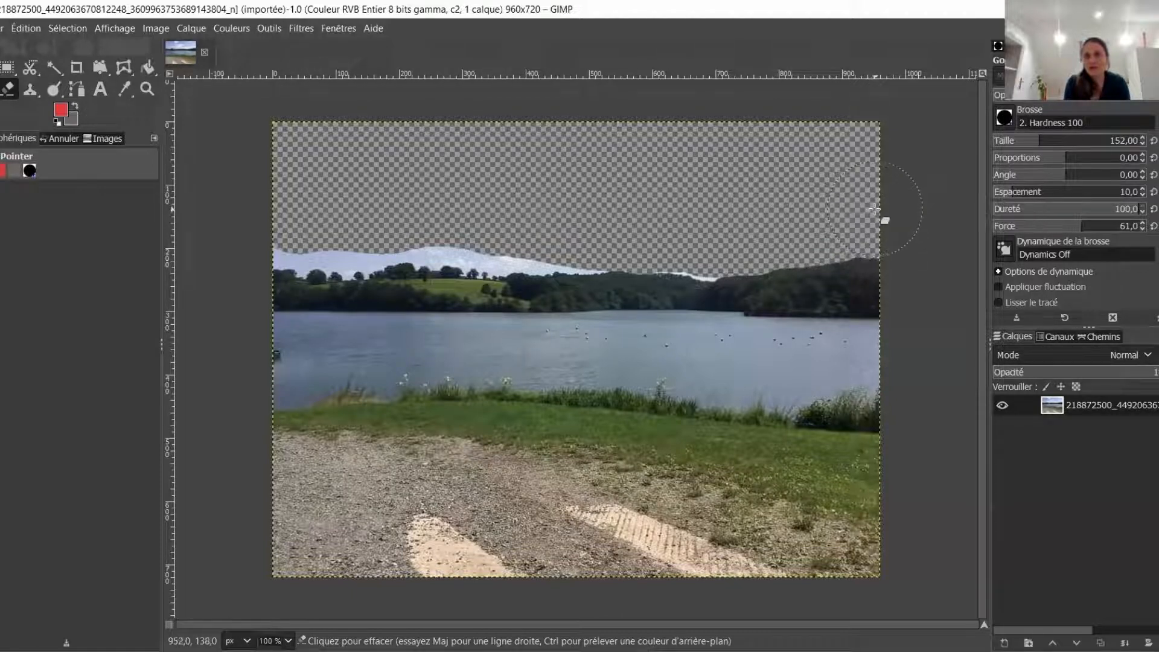
mouse_move(726, 209)
left_mouse_down()
mouse_move(722, 252)
mouse_move(664, 232)
mouse_move(485, 228)
mouse_move(495, 237)
mouse_move(429, 224)
mouse_move(292, 236)
left_mouse_up()
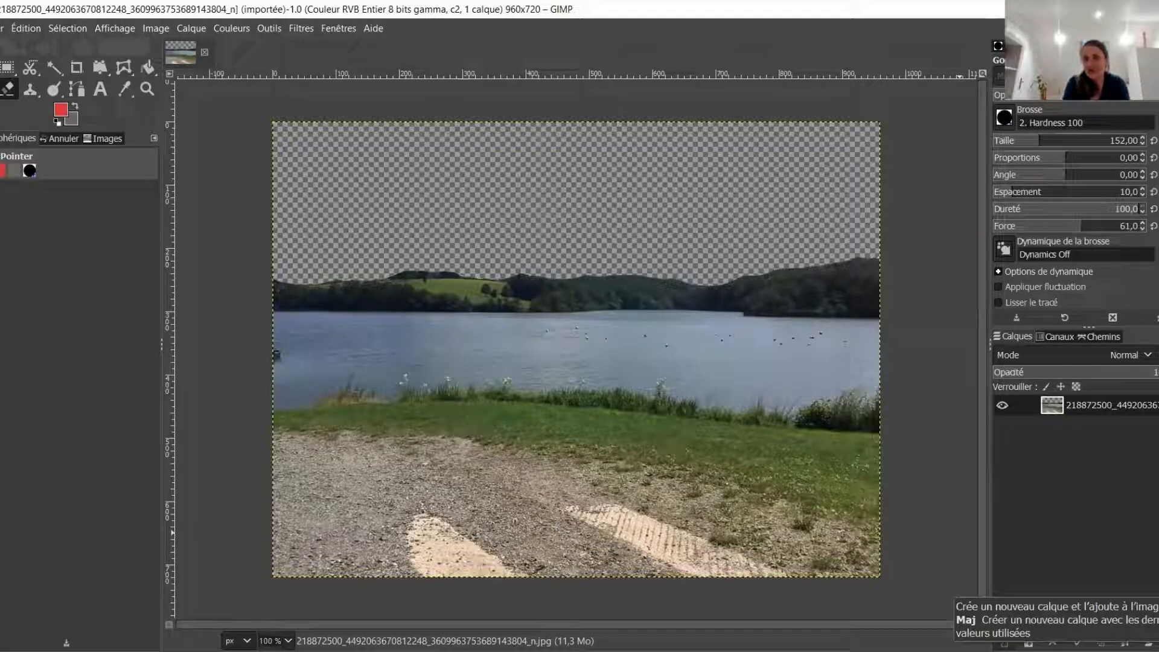
Create a white-filled 960 × 720 px layer named "fond" and place it below the photo layer
left_click(1004, 644)
left_click(809, 343)
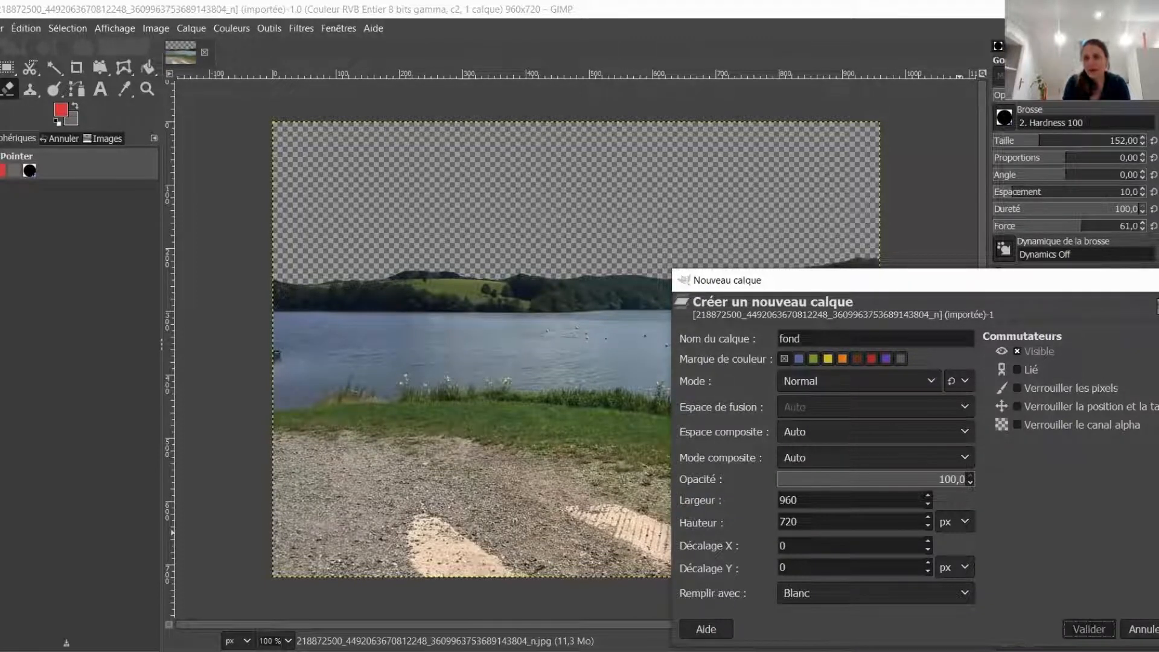
left_click(1088, 629)
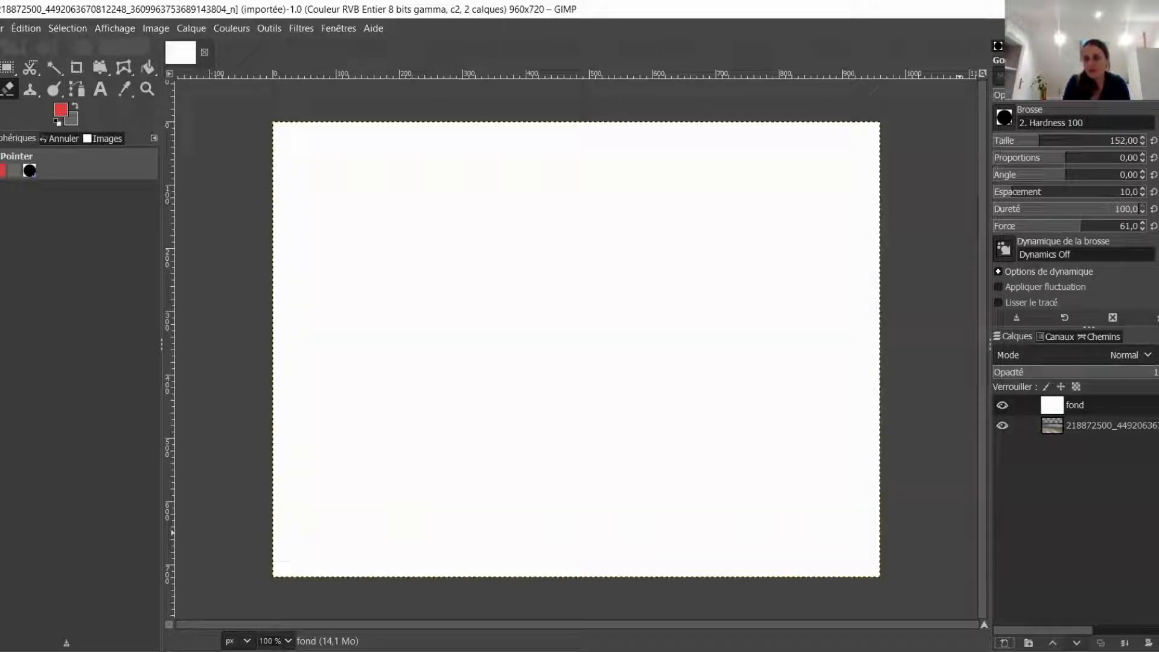
left_click_drag(1052, 405, 1051, 432)
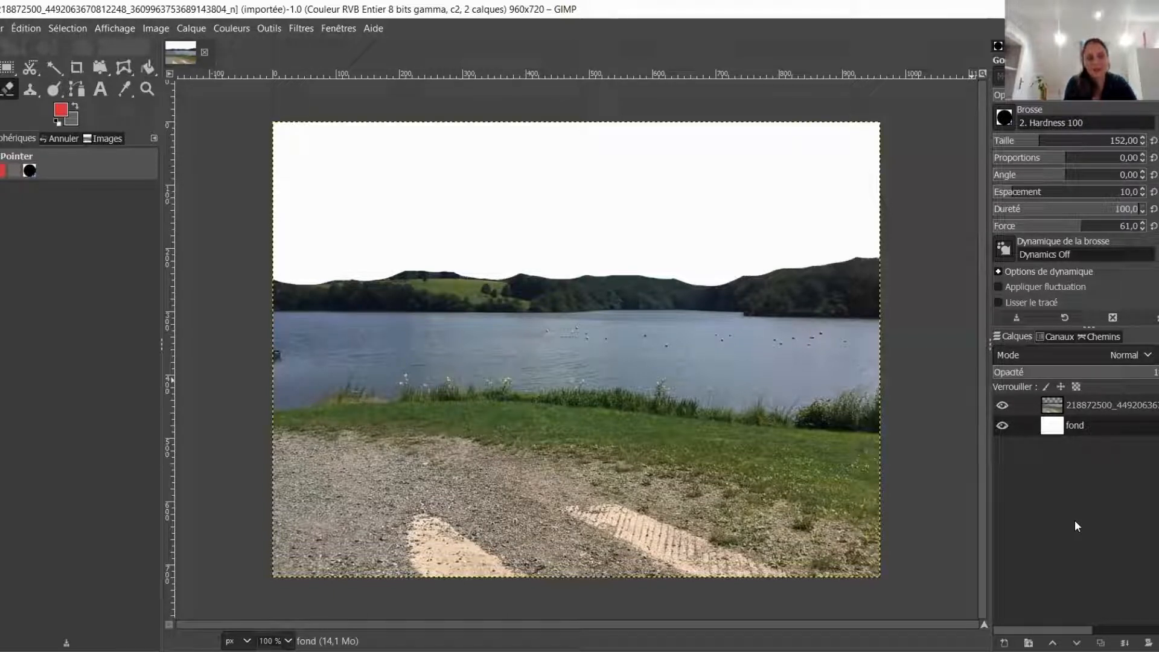
Undo the layer reordering, the new layer and the sky erasing to restore the original photo
key("ctrl+z")
key("ctrl+z")
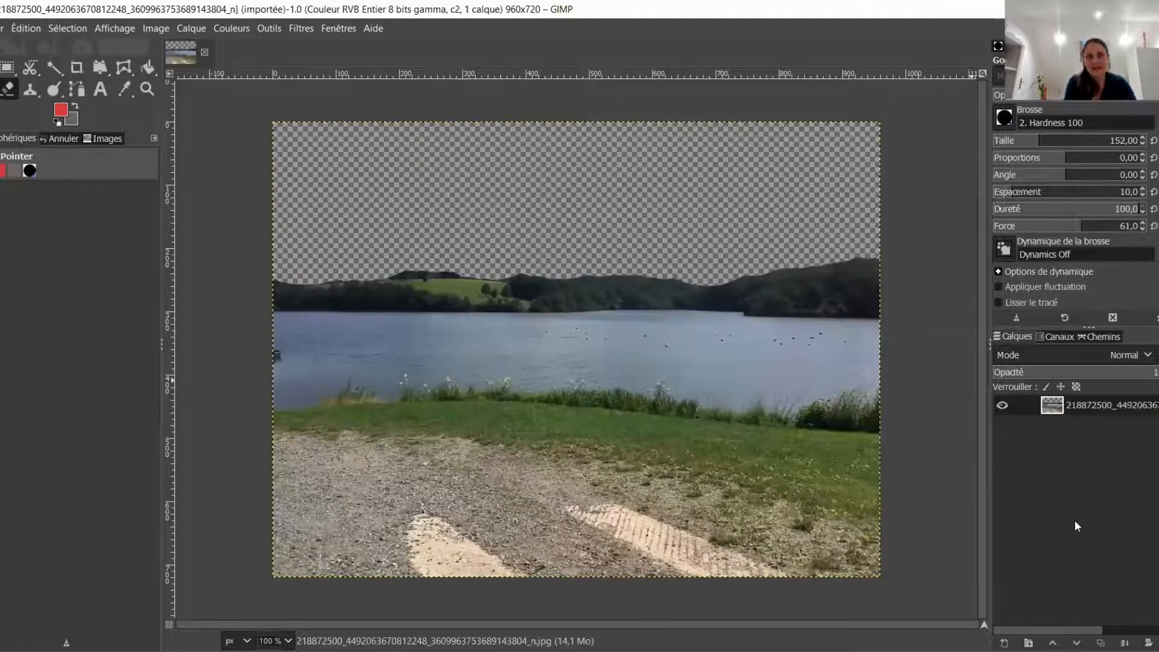
key("ctrl+z")
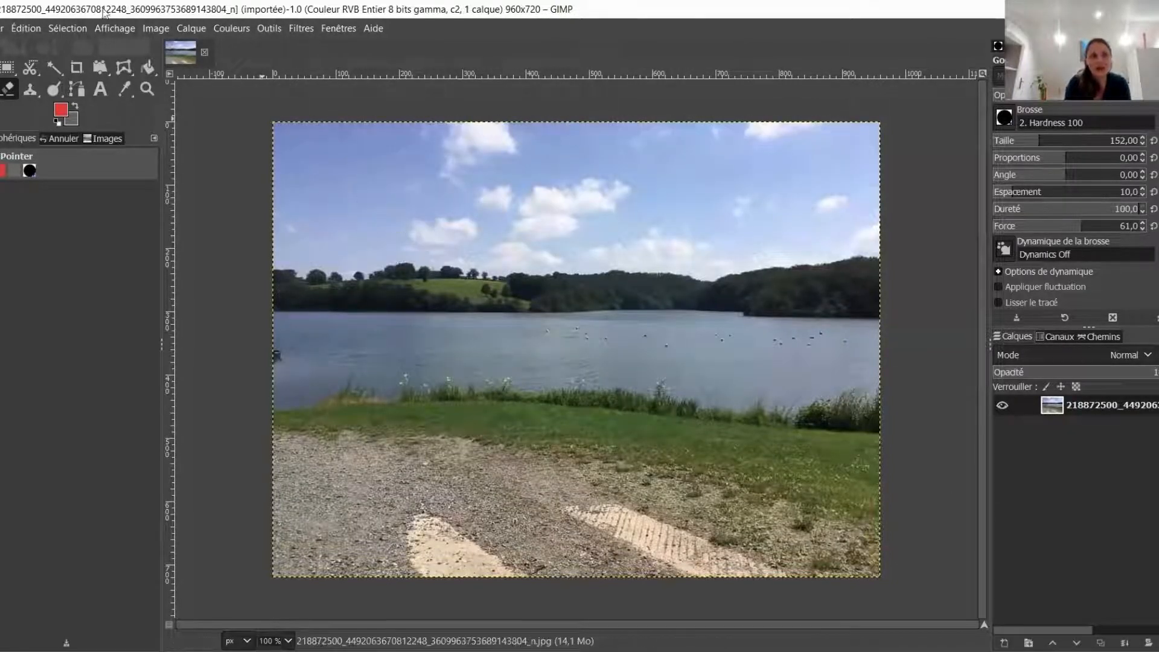
left_click(18, 28)
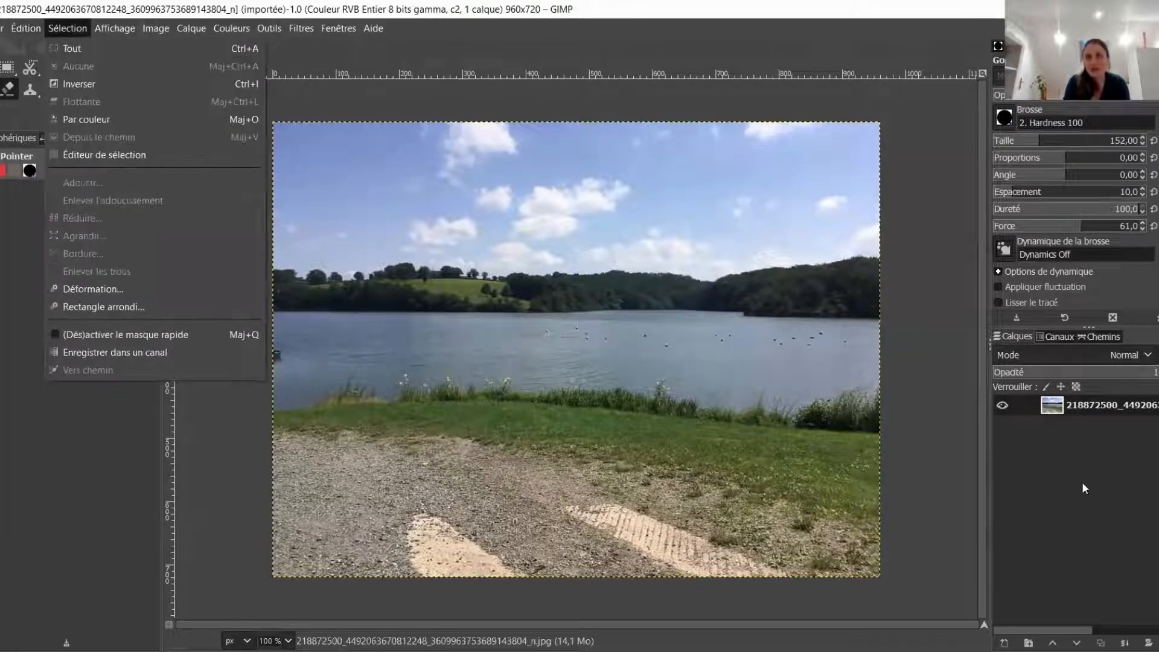
left_click(543, 358)
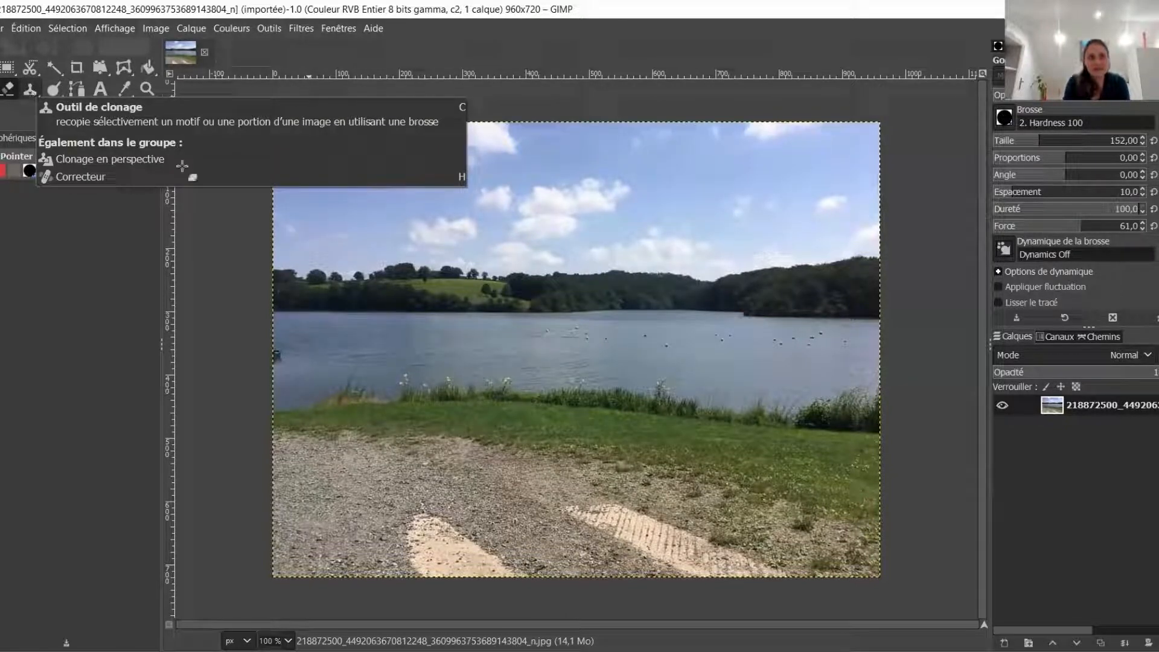
Clone nearby gravel over the two pale patches in the photo's foreground with the Clone tool
key("c")
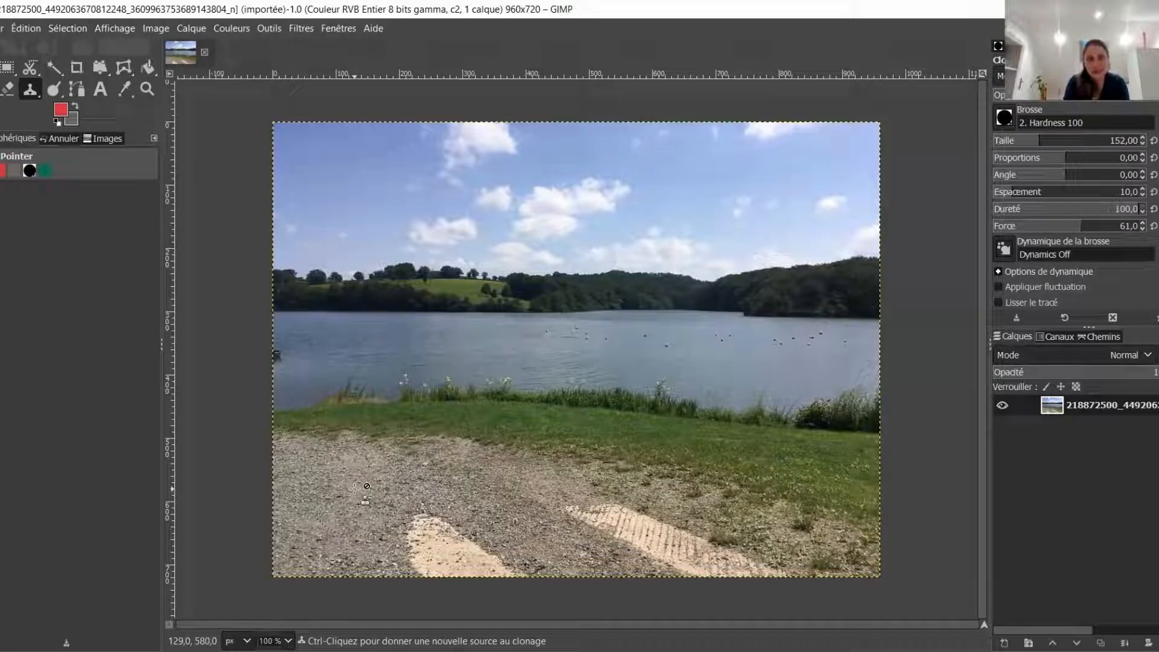
left_click(355, 488)
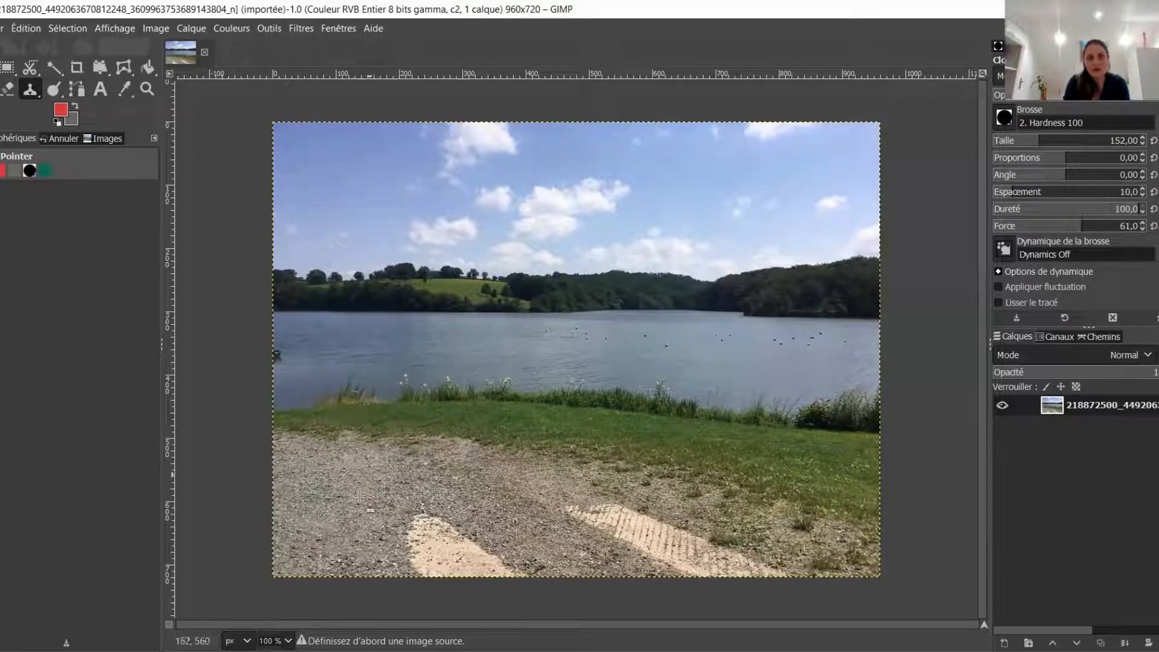
mouse_move(423, 523)
left_mouse_down()
mouse_move(436, 542)
mouse_move(519, 552)
mouse_move(415, 528)
left_mouse_up()
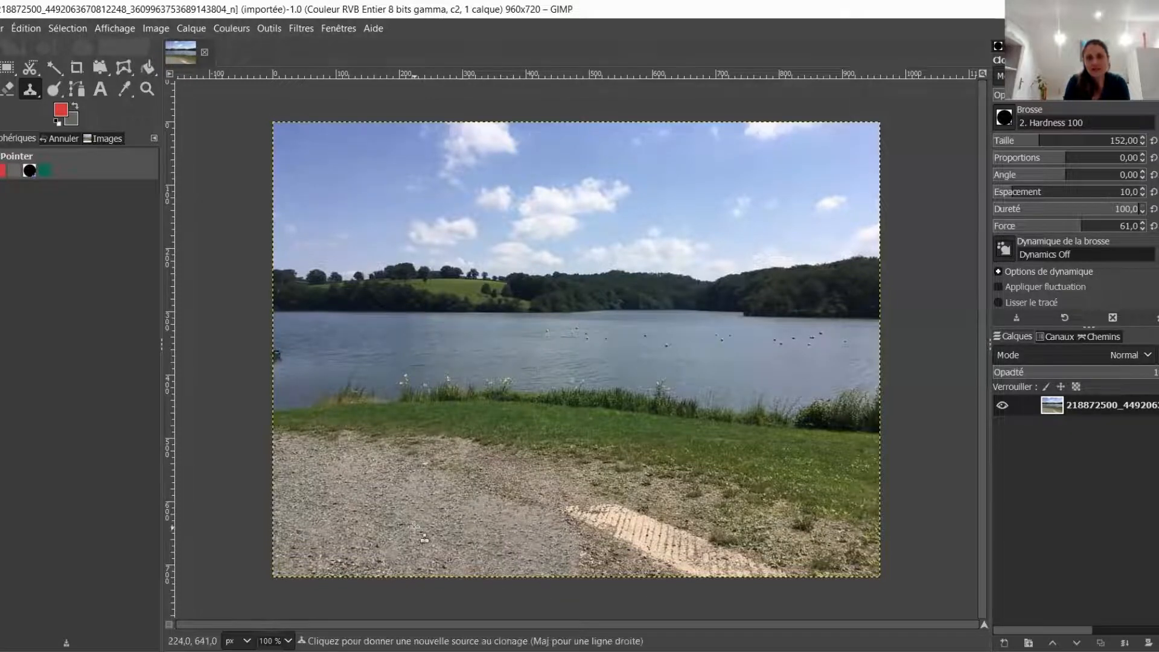
left_click(415, 528, "ctrl")
mouse_move(670, 532)
left_mouse_down()
mouse_move(633, 550)
mouse_move(646, 526)
mouse_move(625, 542)
mouse_move(583, 534)
mouse_move(712, 562)
mouse_move(728, 584)
mouse_move(723, 560)
mouse_move(726, 576)
mouse_move(757, 597)
left_mouse_up()
mouse_move(524, 588)
left_mouse_down()
mouse_move(535, 590)
mouse_move(525, 600)
mouse_move(554, 605)
left_mouse_up()
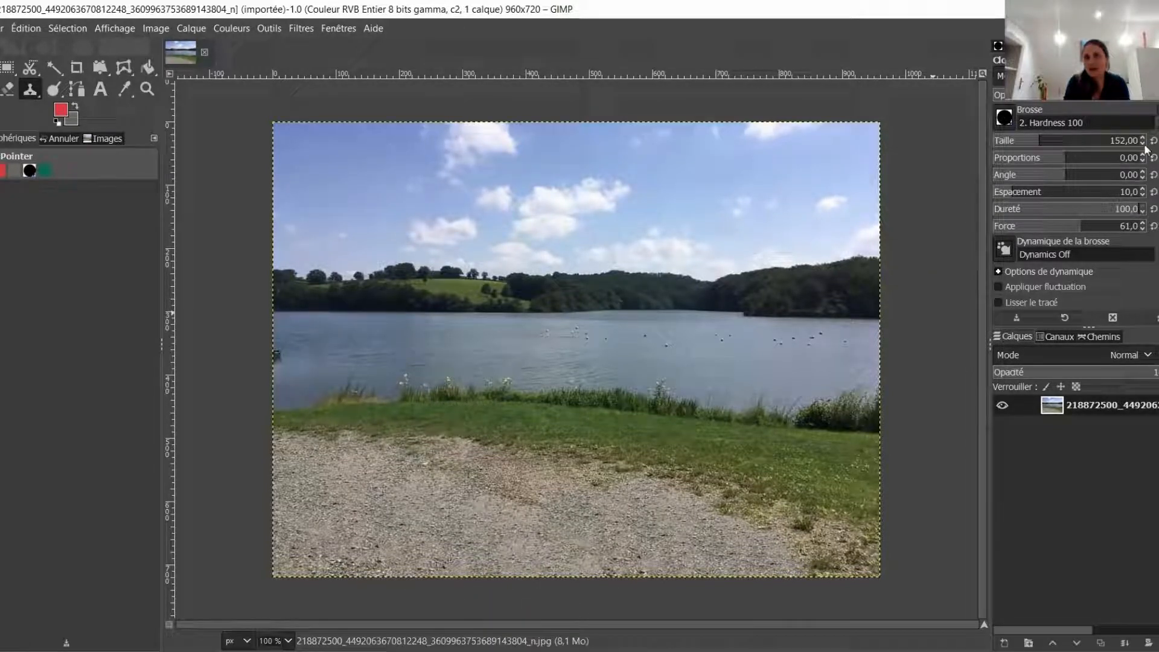
Reduce the clone brush size to 81 and extend the cloned gravel over the lower-right edge of the path
scroll(1144, 150, "down", 18)
scroll(1145, 149, "down", 20)
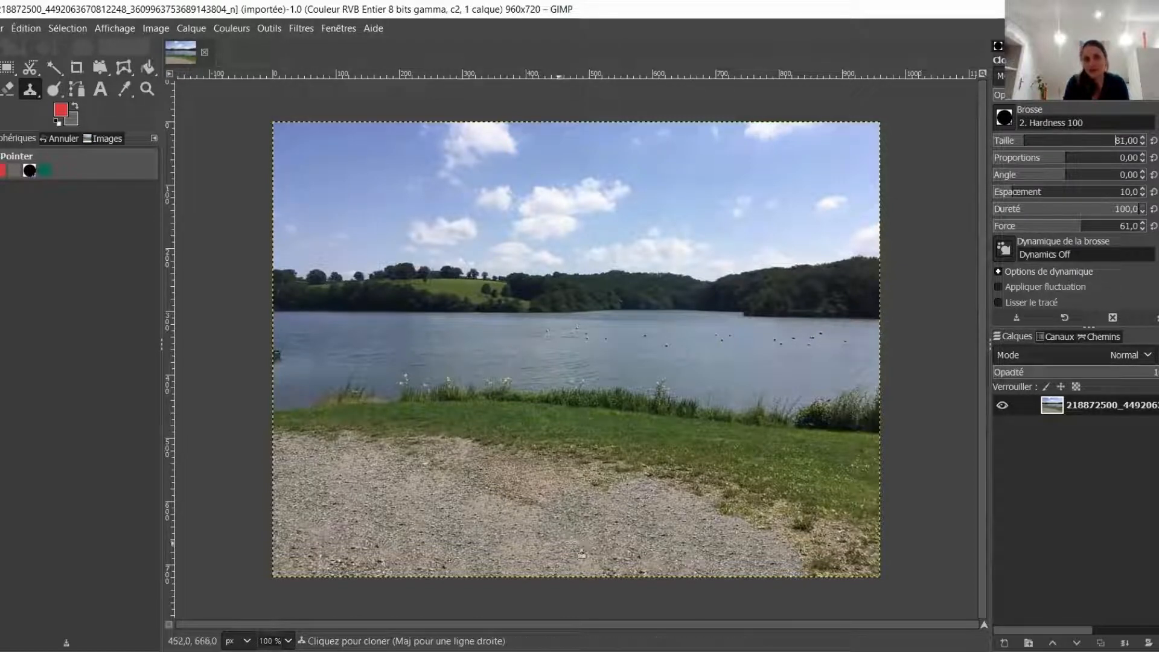
left_click(721, 533)
mouse_move(721, 534)
left_mouse_down()
mouse_move(733, 542)
mouse_move(742, 530)
mouse_move(746, 548)
mouse_move(750, 530)
mouse_move(772, 559)
mouse_move(745, 569)
mouse_move(799, 564)
mouse_move(783, 574)
left_mouse_up()
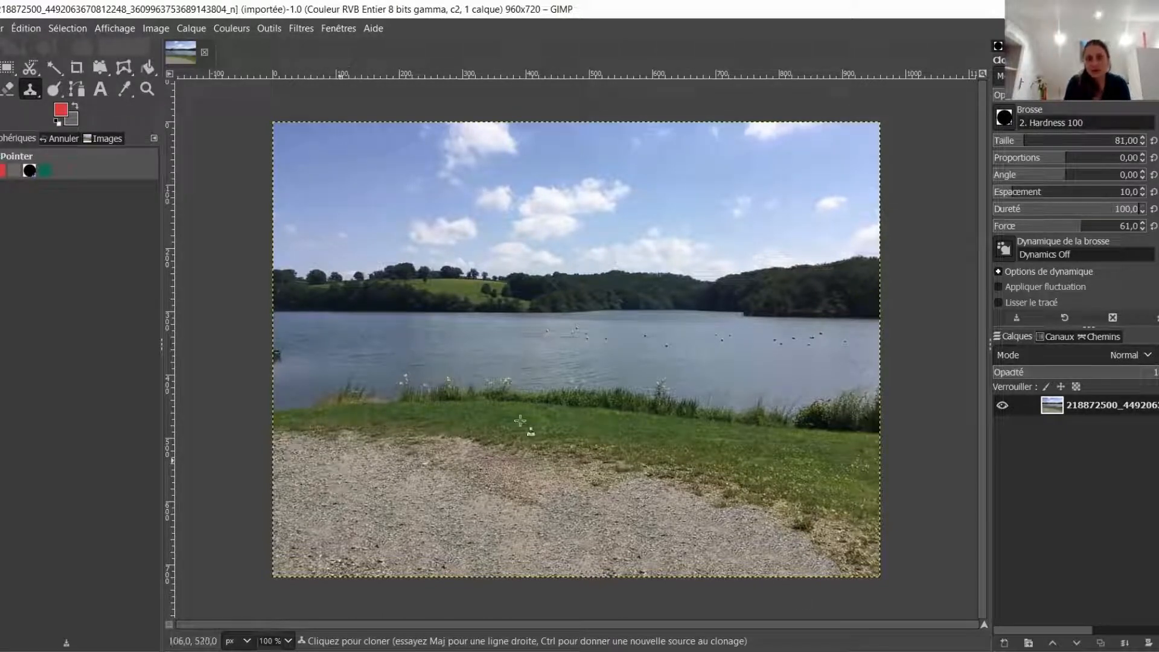
Clone clear water over the small white spots near the middle of the lake
key("ctrl")
left_click(503, 348, "ctrl")
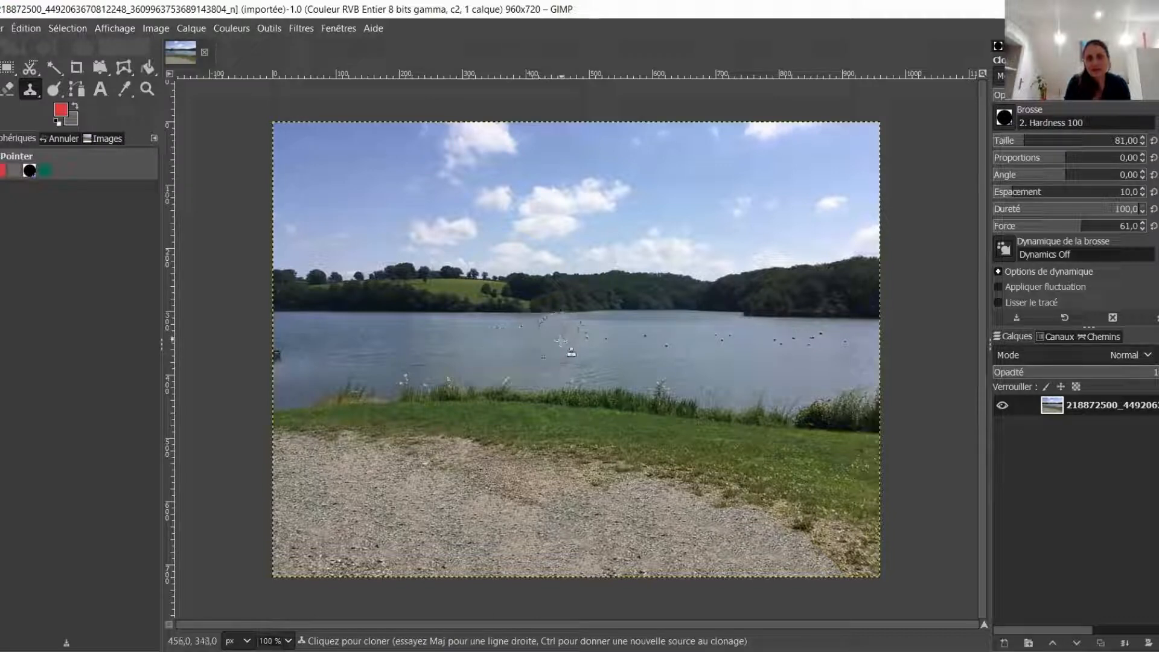
key("ctrl")
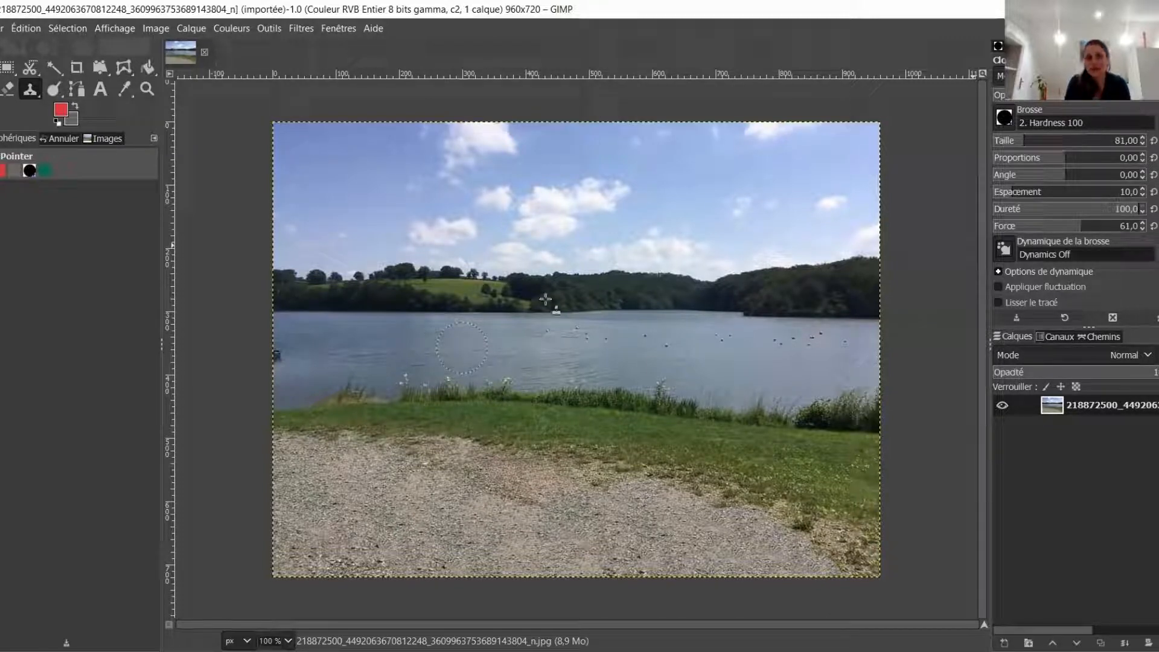
mouse_move(541, 346)
left_mouse_down()
mouse_move(567, 342)
mouse_move(526, 341)
mouse_move(584, 334)
mouse_move(534, 341)
mouse_move(585, 337)
mouse_move(604, 371)
mouse_move(587, 355)
left_mouse_up()
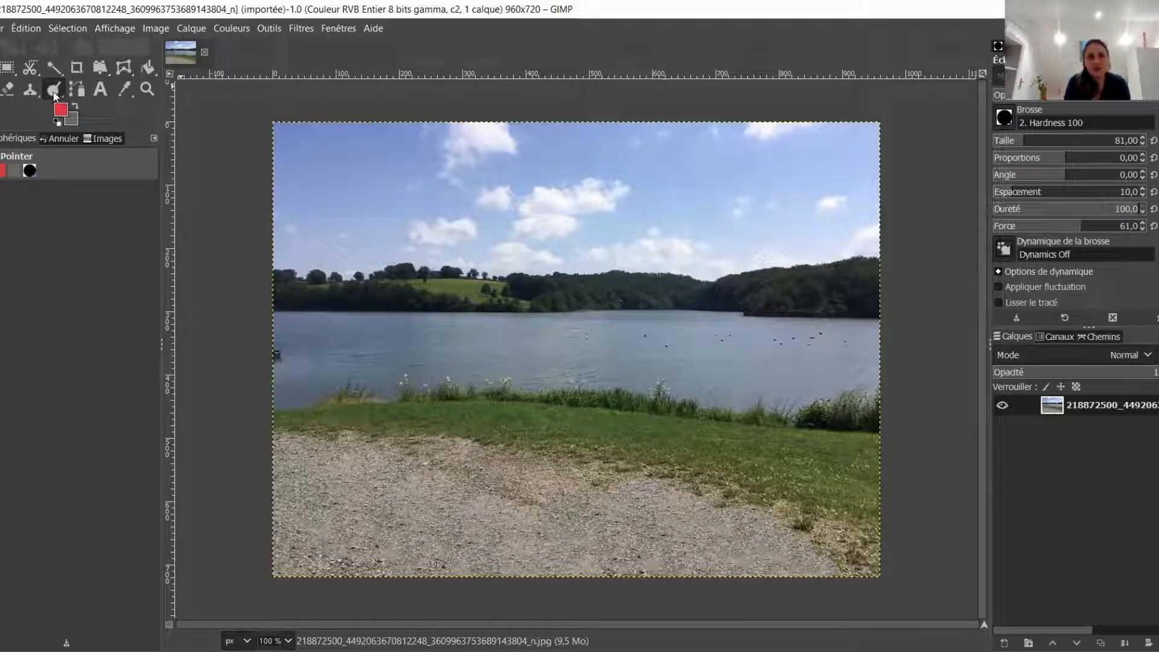
Try darkening a stretch of the lake with the Dodge/Burn tool and undo the stroke
left_click(54, 91)
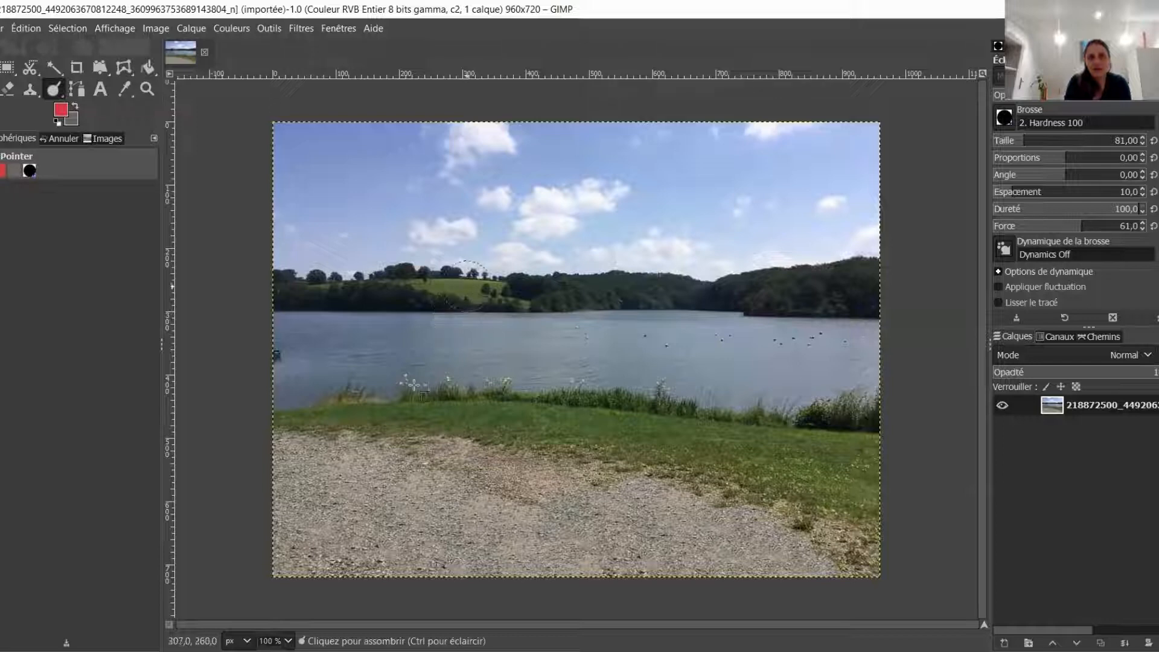
mouse_move(422, 380)
left_mouse_down()
mouse_move(410, 359)
mouse_move(354, 374)
mouse_move(463, 351)
mouse_move(342, 368)
mouse_move(479, 346)
mouse_move(589, 356)
left_mouse_up()
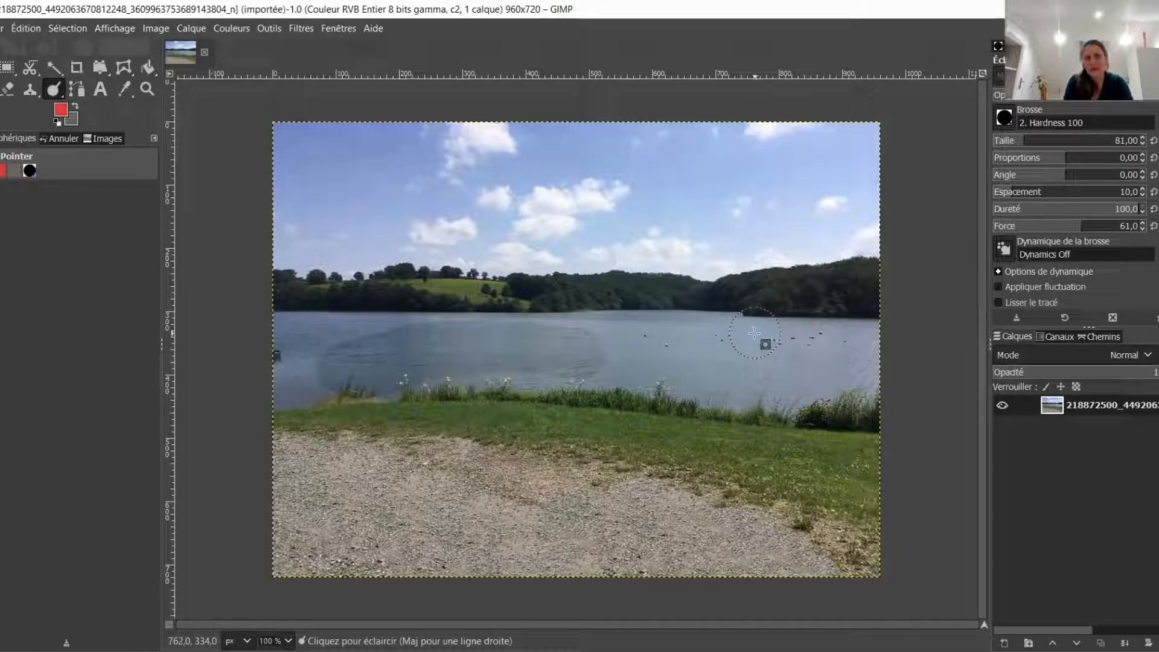
key("ctrl+z")
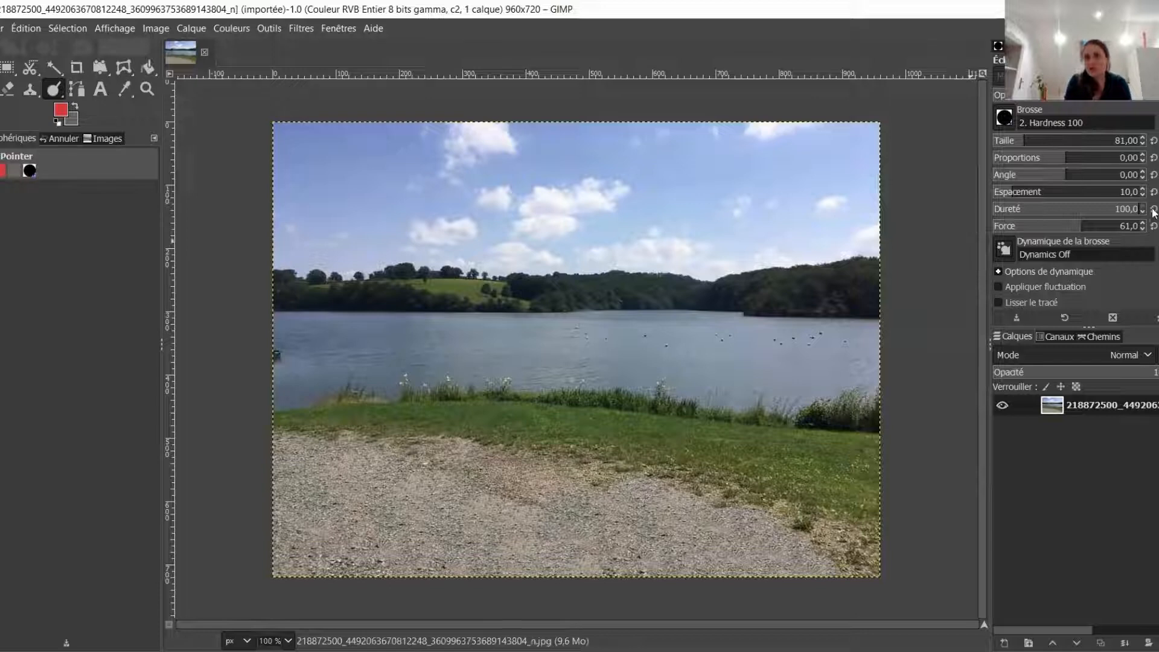
Set the Dodge/Burn type to Éclaircir, try lightening part of the lake, and undo the stroke
scroll(1074, 187, "down", 5)
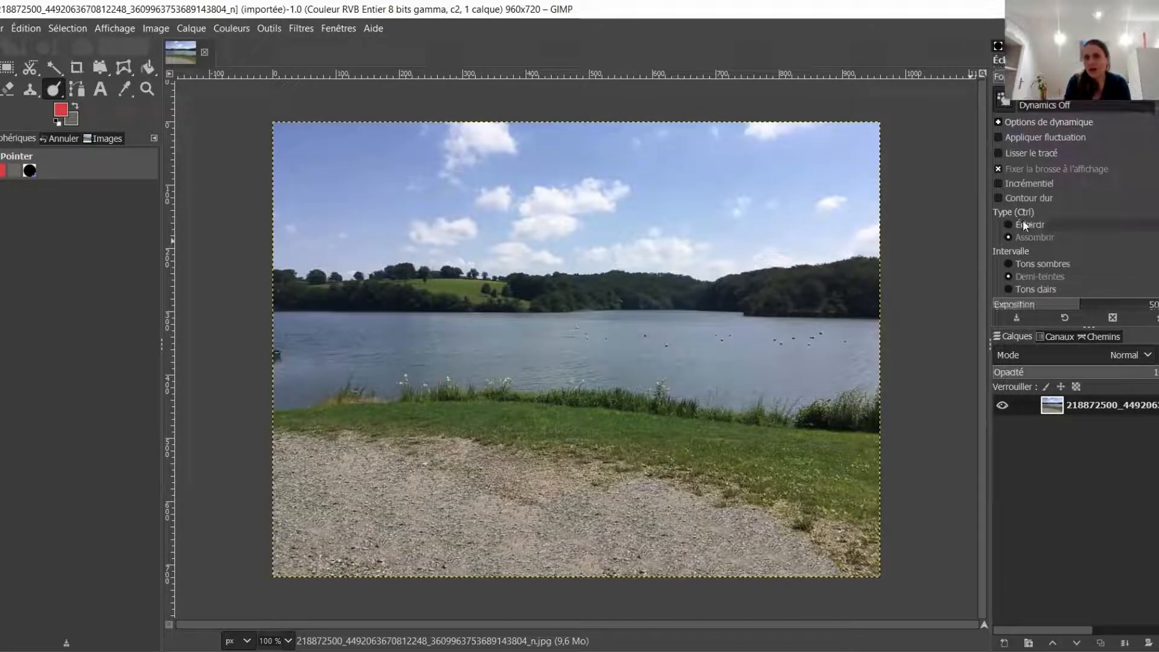
left_click(1008, 226)
mouse_move(650, 344)
left_mouse_down()
mouse_move(428, 341)
mouse_move(628, 329)
mouse_move(712, 338)
mouse_move(734, 369)
left_mouse_up()
key("ctrl+z")
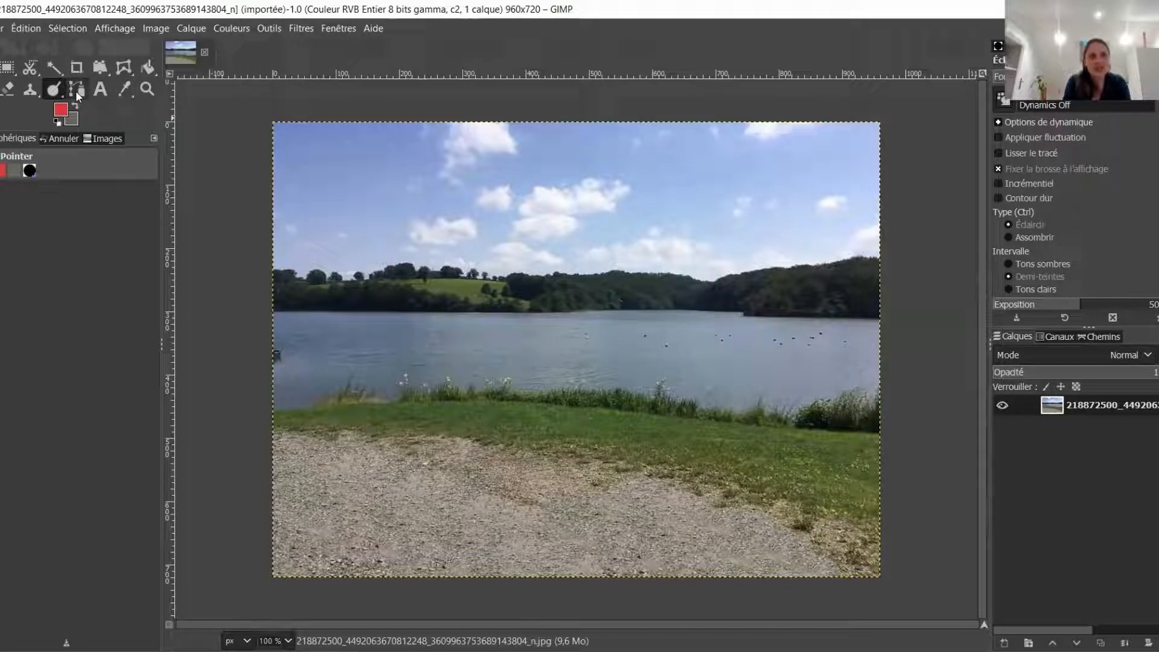
Try placing path nodes along the treeline on the far-left hill with the Paths tool, and undo them
key("b")
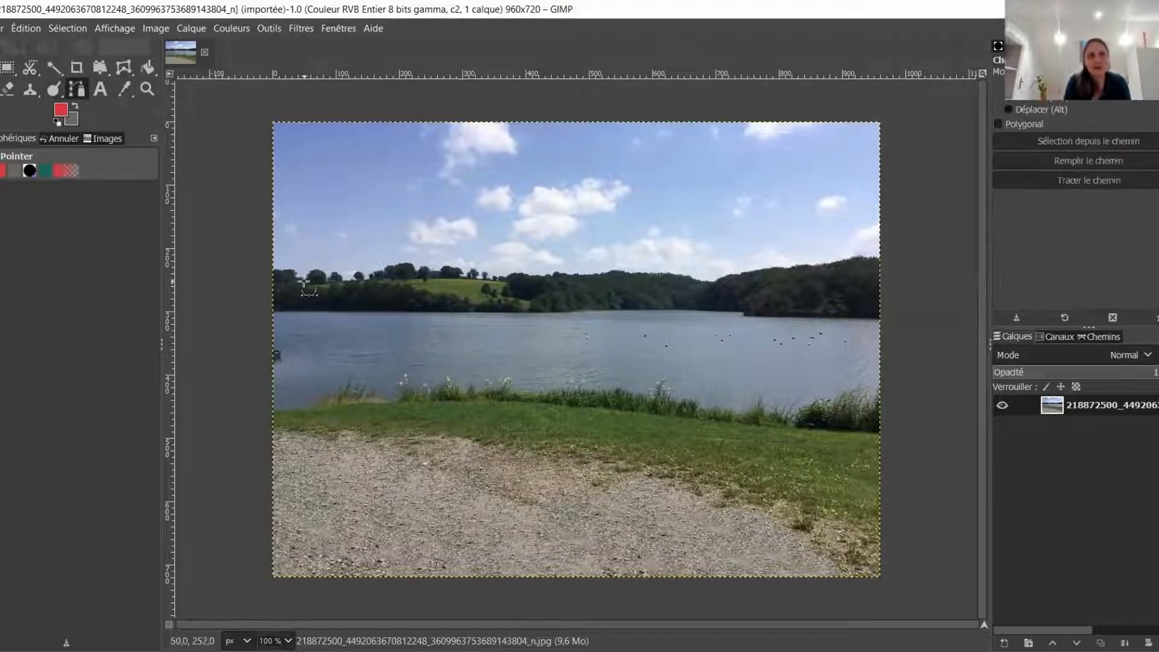
left_click(300, 280)
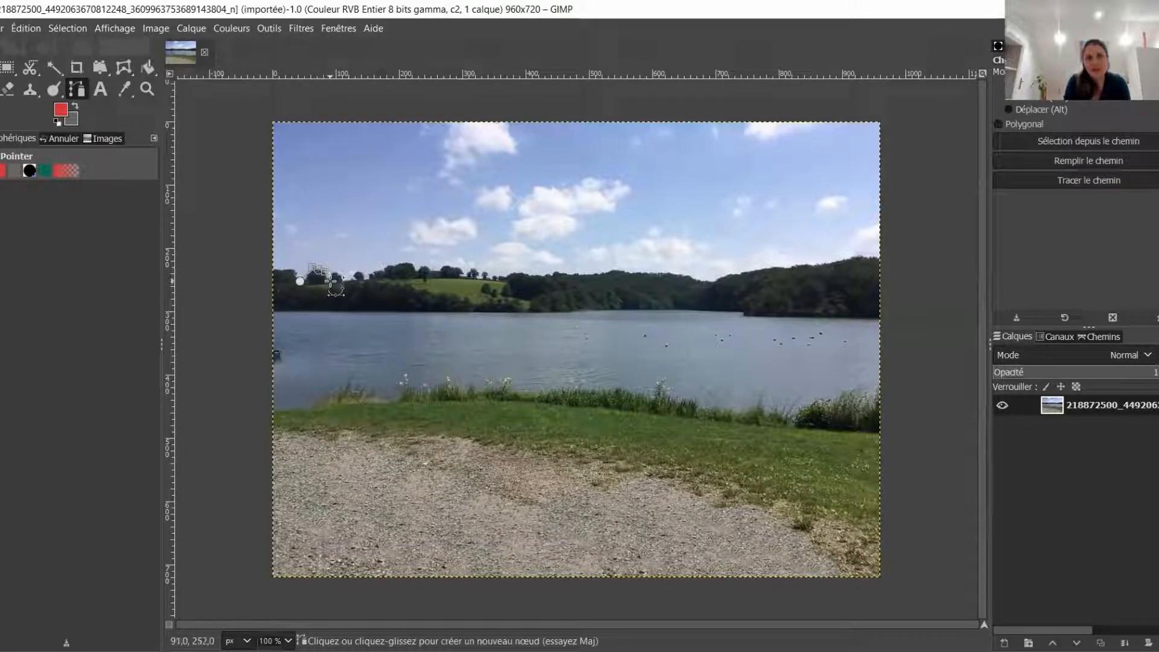
left_click_drag(331, 282, 332, 287)
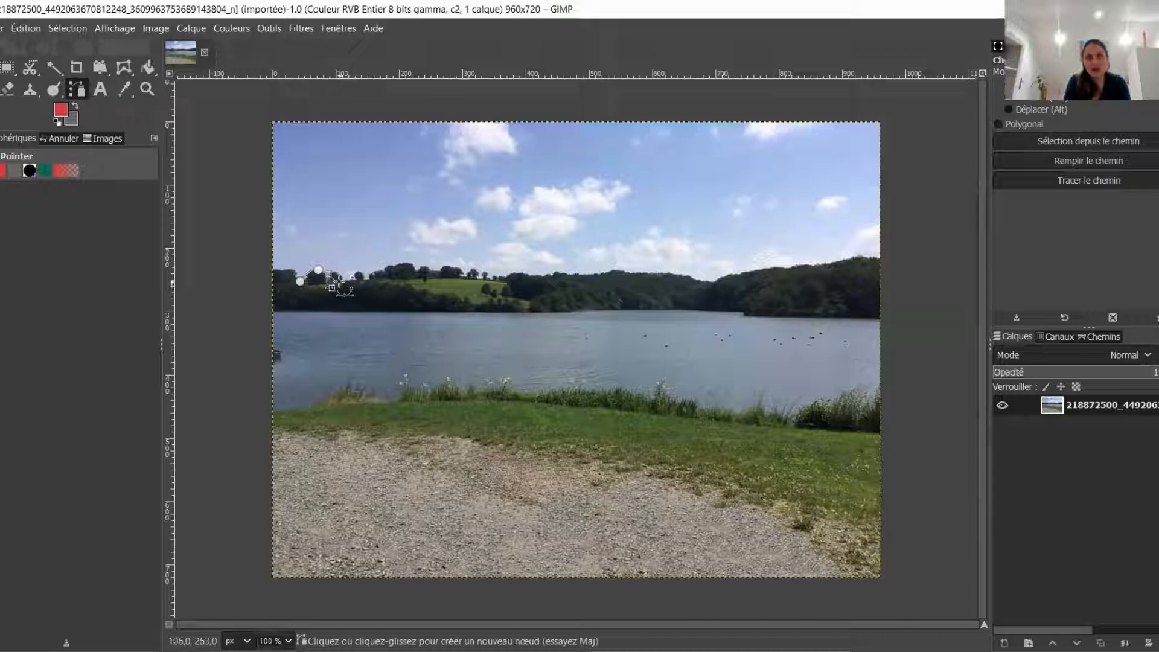
left_click(353, 279)
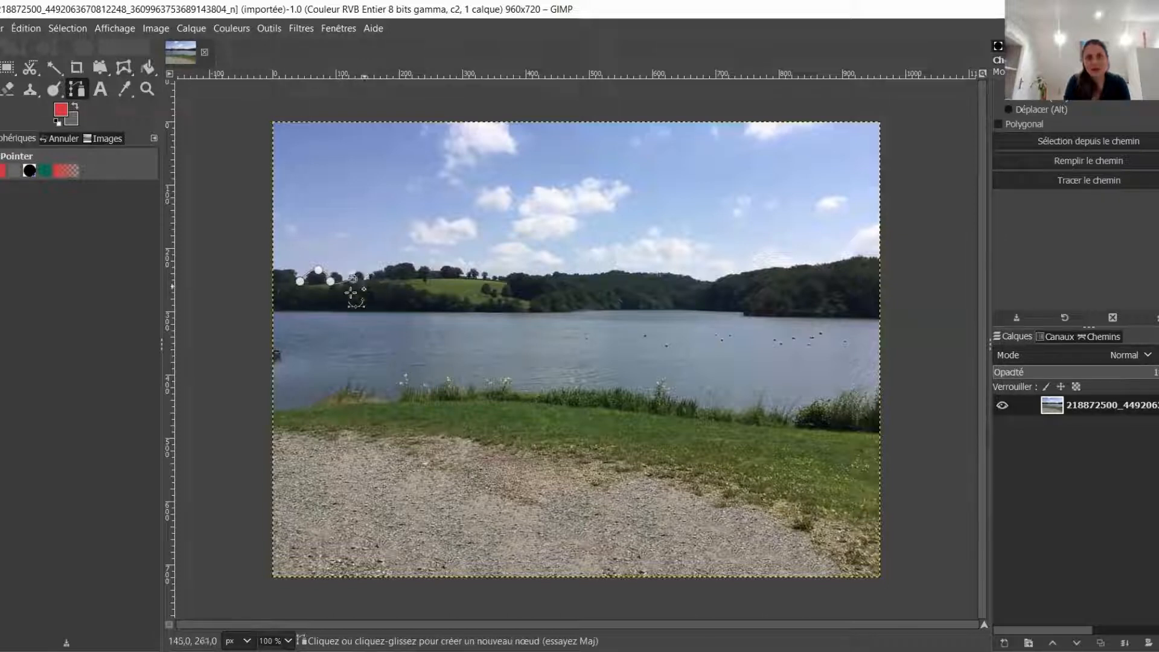
key("ctrl+z")
key("ctrl+z")
key("ctrl+z")
key("ctrl+z")
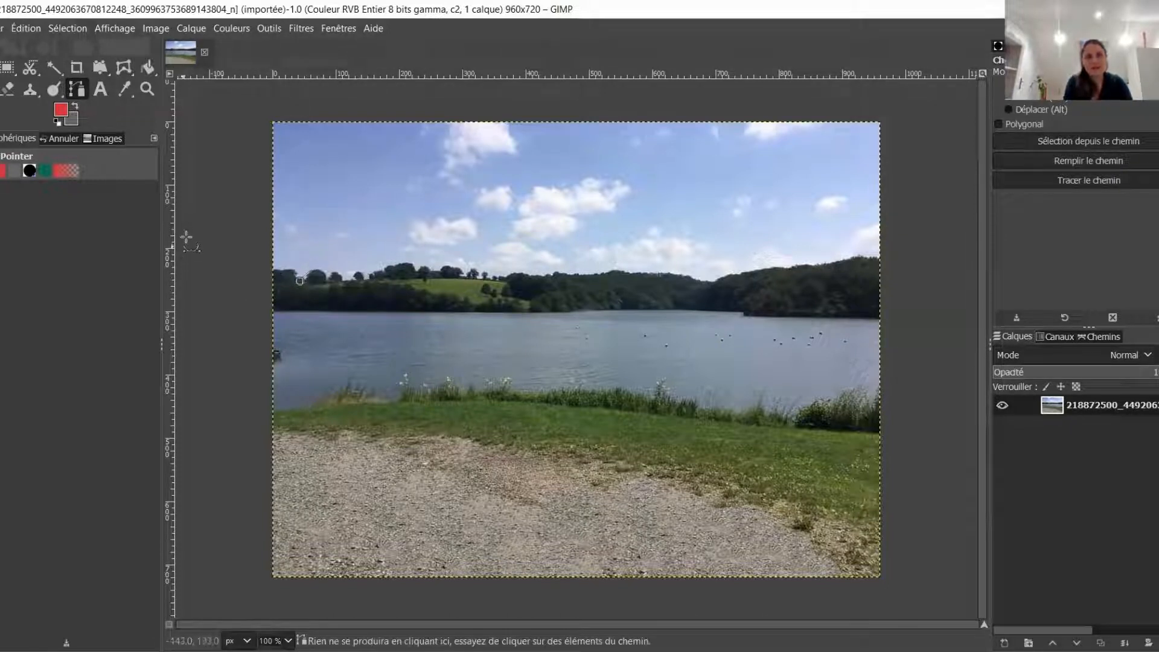
Trace a path of nodes around the small isolated tree on the hill's ridge at 400 % zoom
left_click(147, 89)
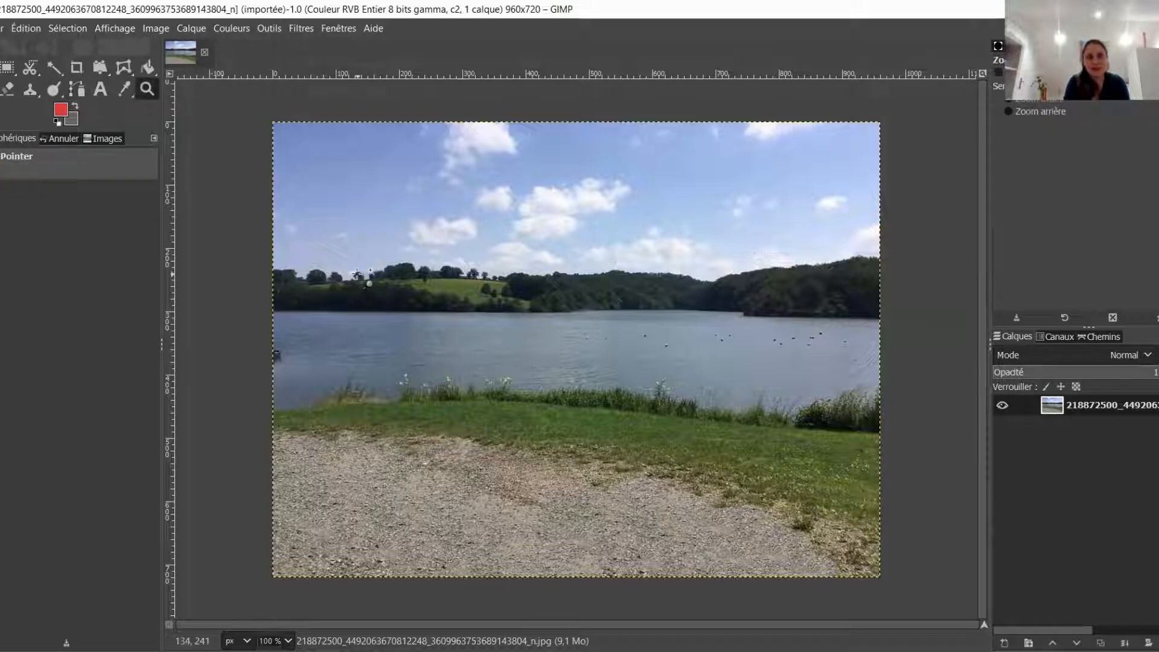
left_click(359, 276)
left_click(403, 284)
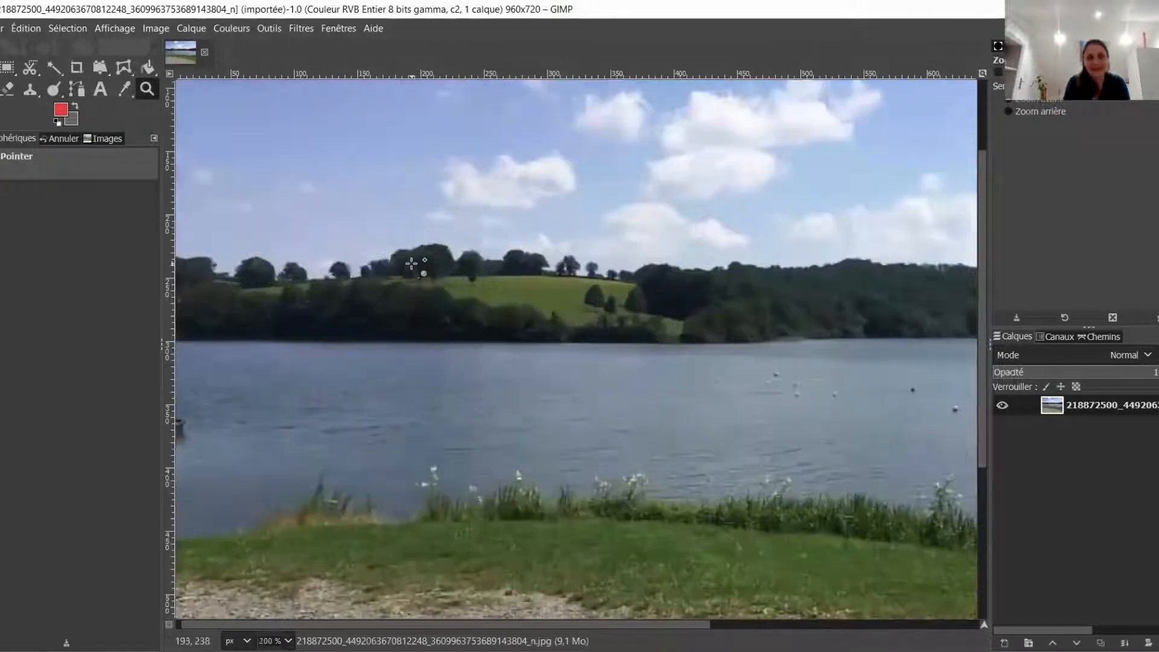
left_click(407, 272)
left_click(411, 263)
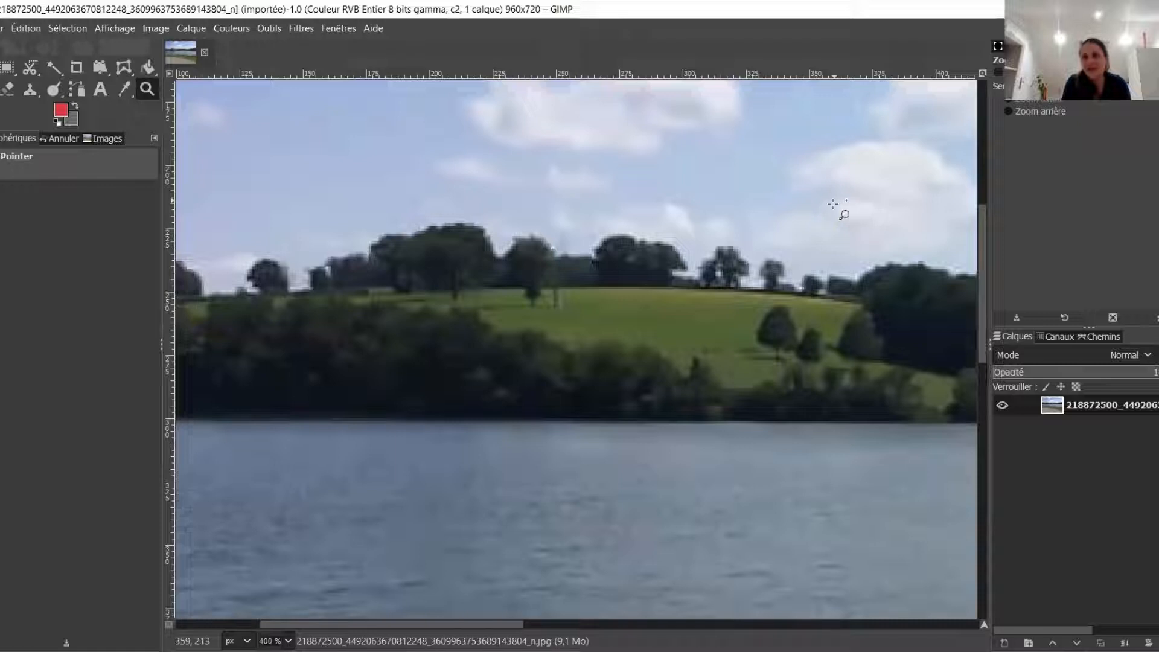
left_click(76, 90)
left_click(258, 294)
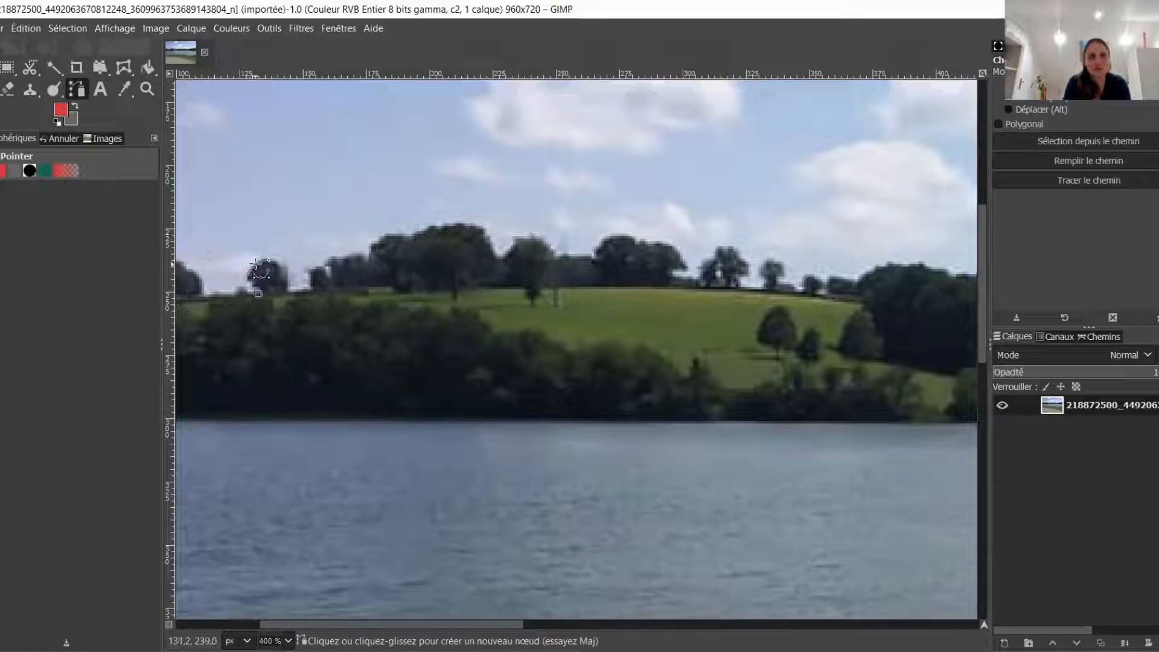
left_click_drag(257, 263, 277, 252)
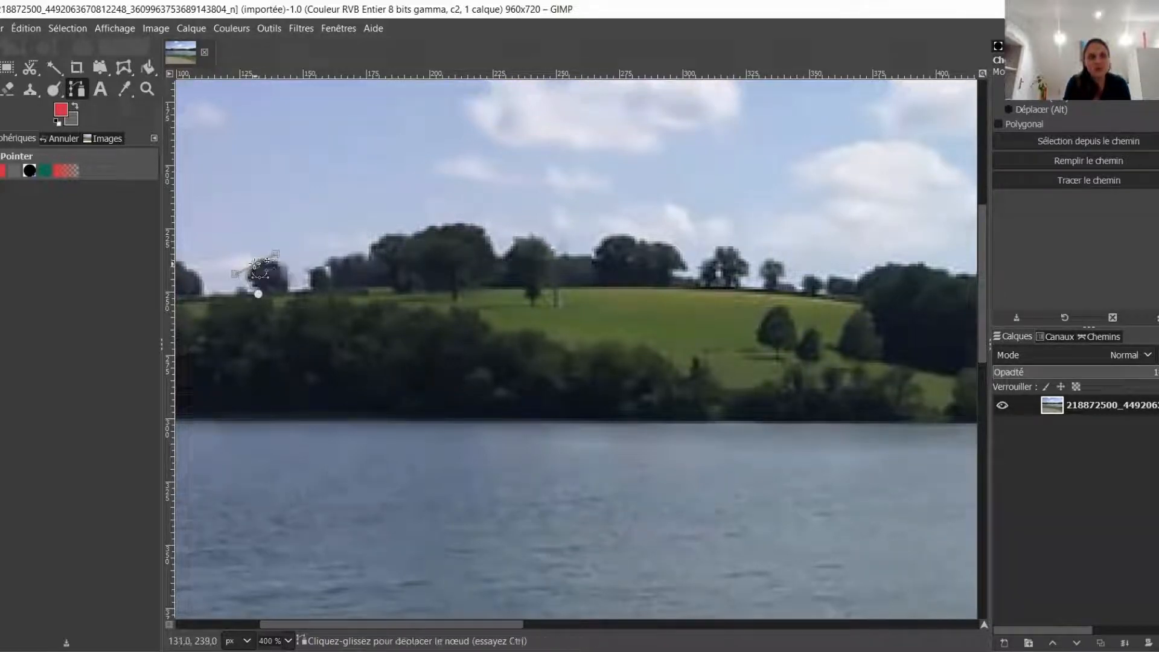
key("ctrl+z")
left_click_drag(258, 262, 282, 246)
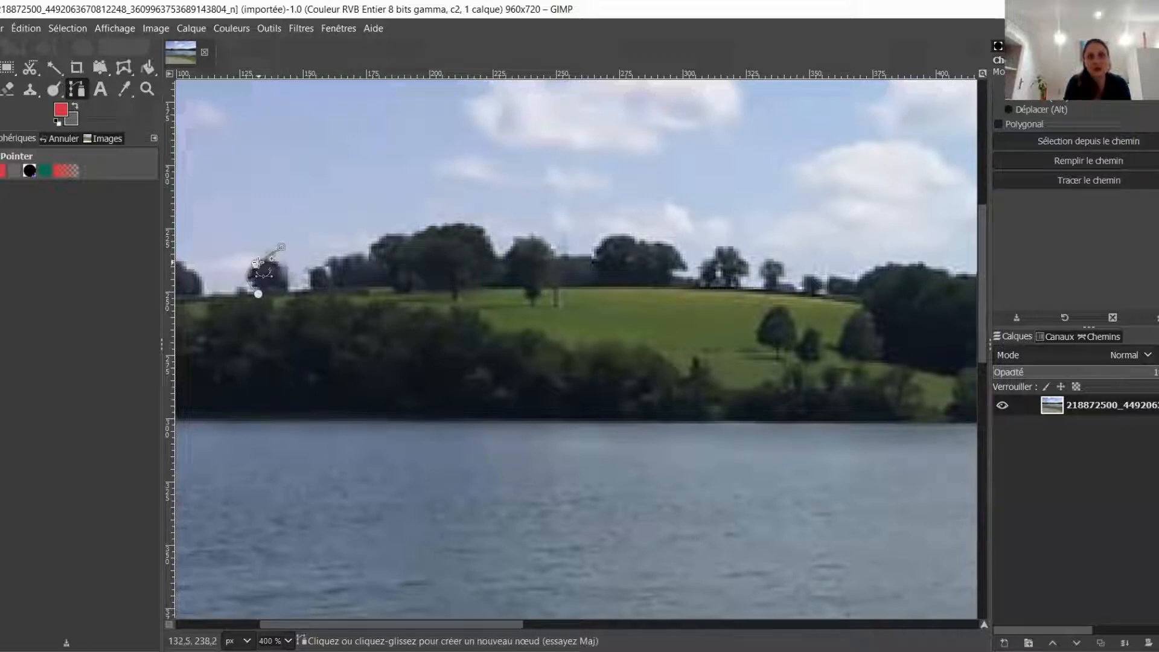
left_click(281, 247, "ctrl+shift")
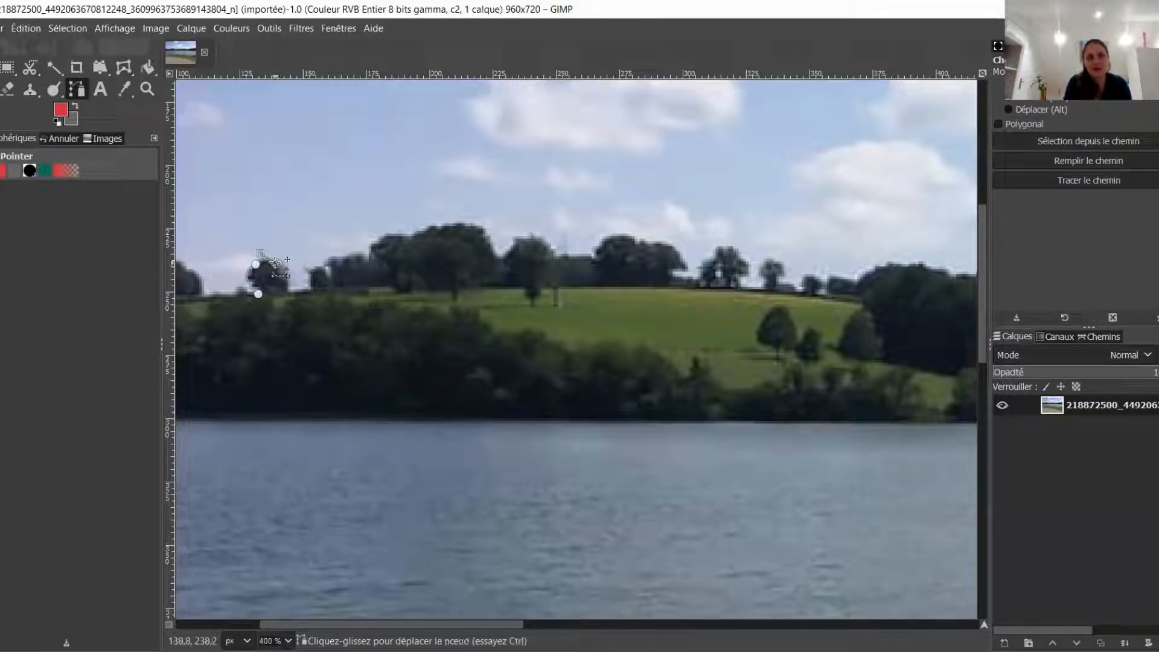
left_click_drag(286, 282, 282, 294)
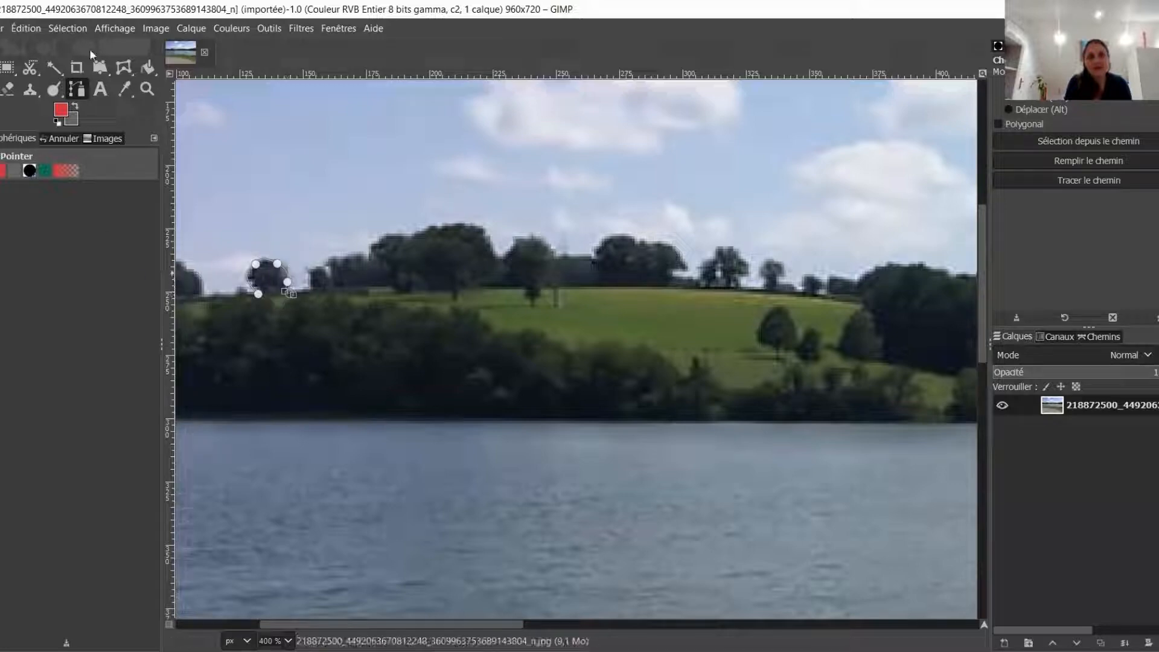
Examine the ridge trees at pixel level with the Zoom tool up to 9000 %, and zoom back out to 550 %
left_click(146, 89)
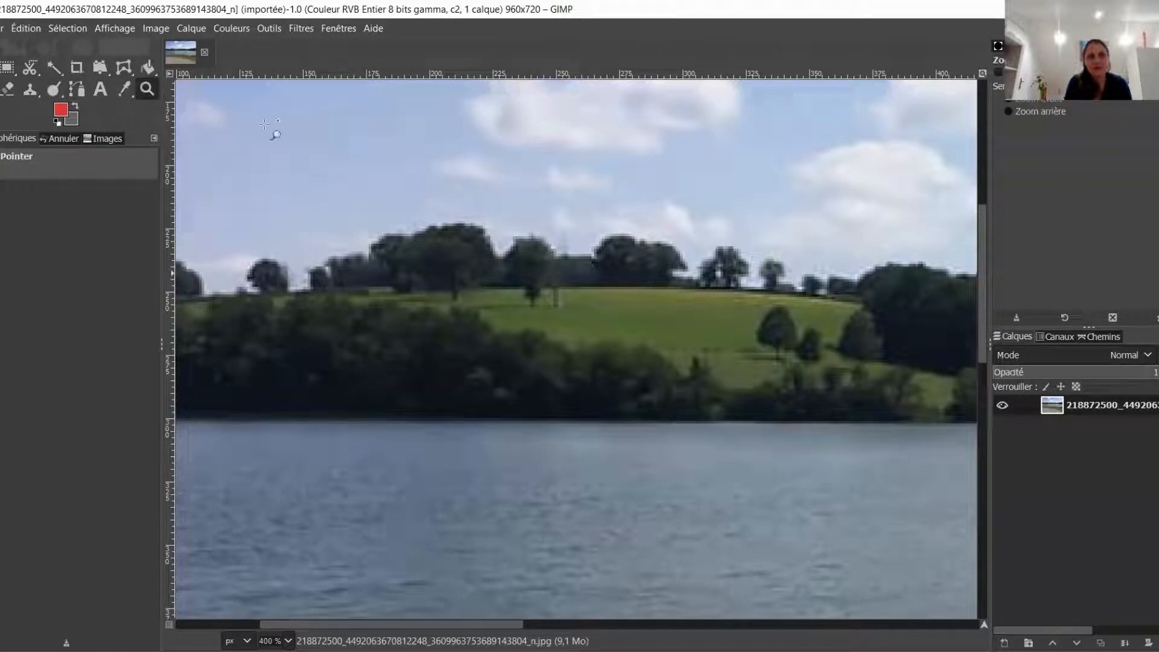
left_click(284, 278)
left_click(283, 278)
left_click(283, 278)
left_click(254, 276)
left_click(254, 276)
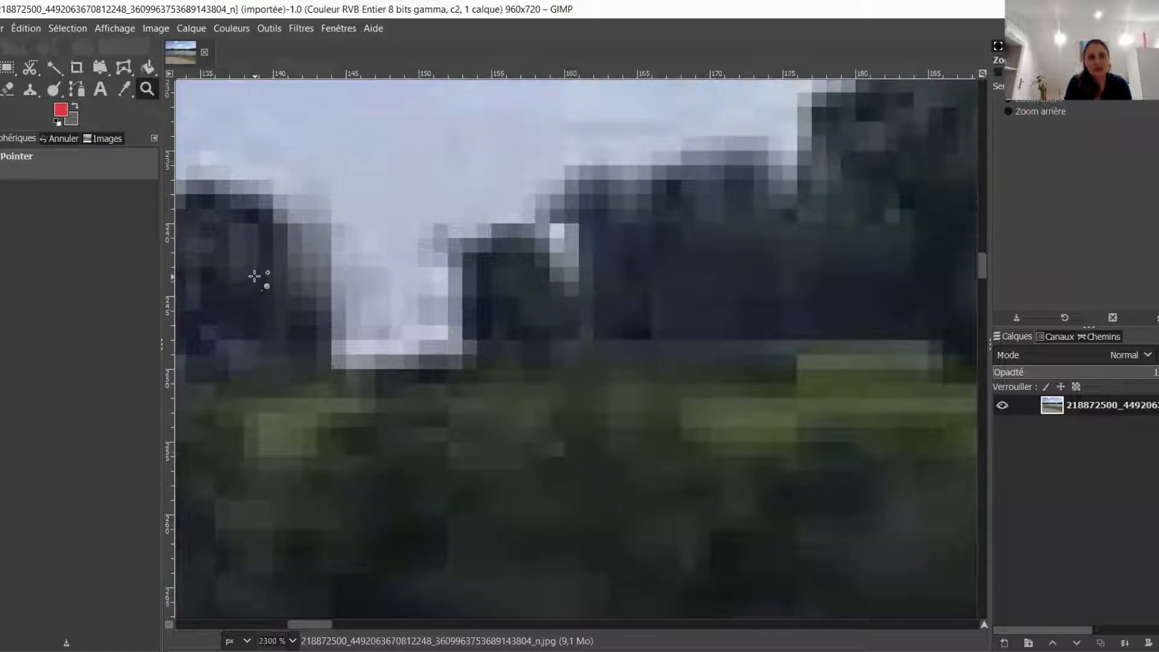
left_click(254, 276)
left_click(254, 276)
left_click(254, 276)
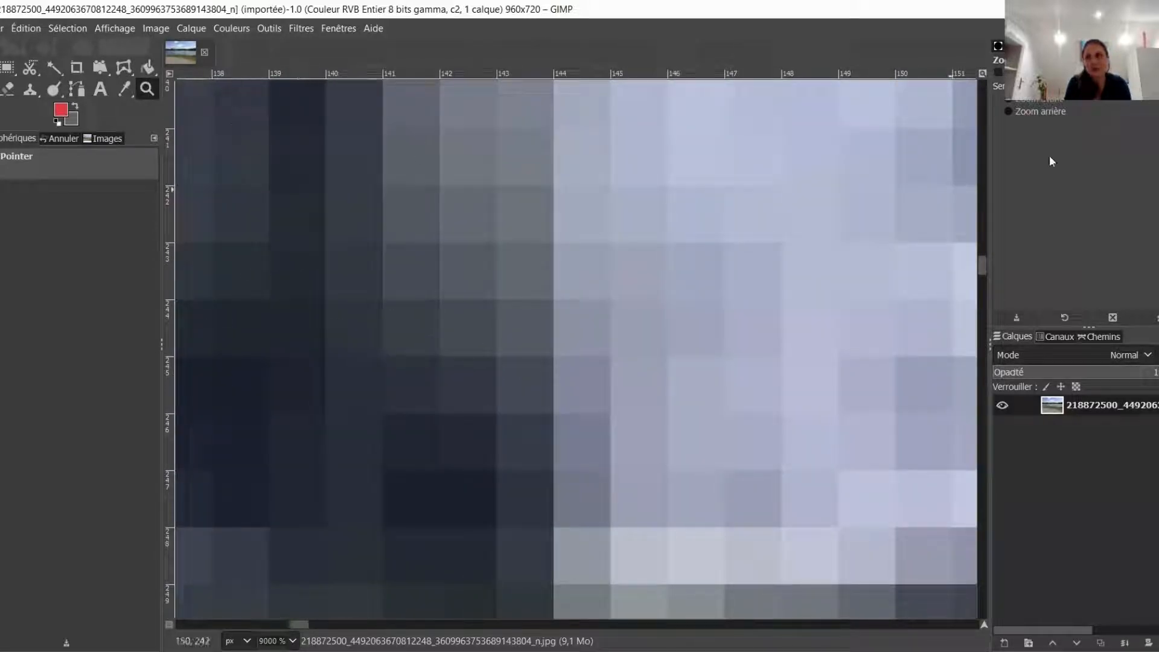
left_click(1009, 114)
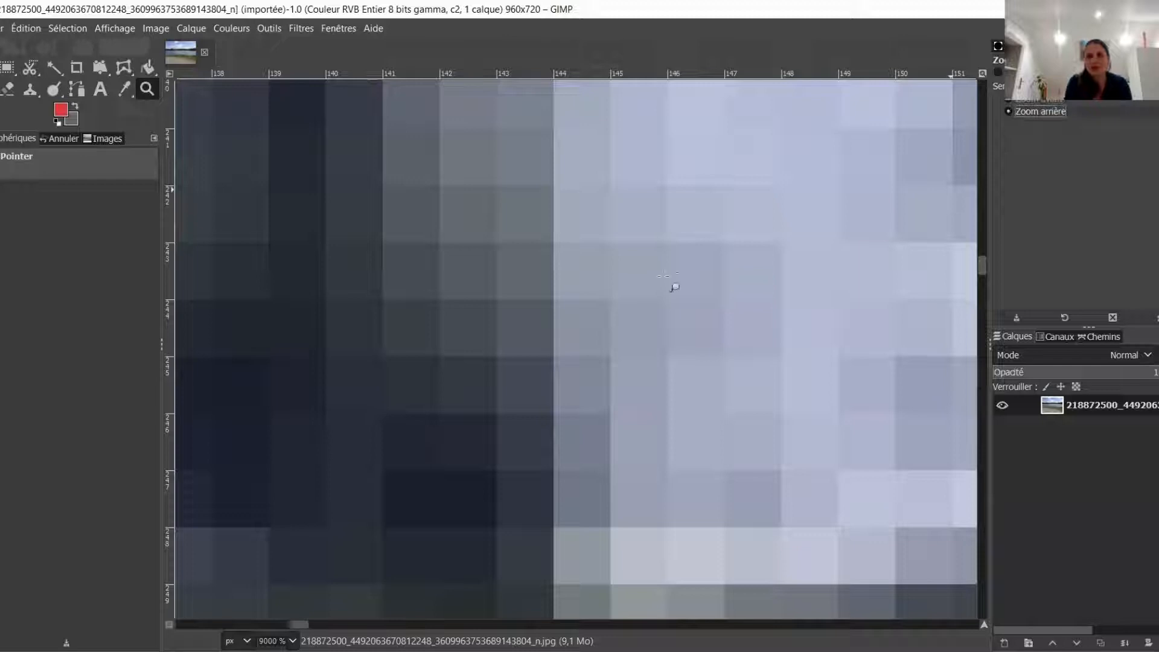
left_click(728, 278)
left_click(728, 278)
left_click(728, 278)
left_click(728, 279)
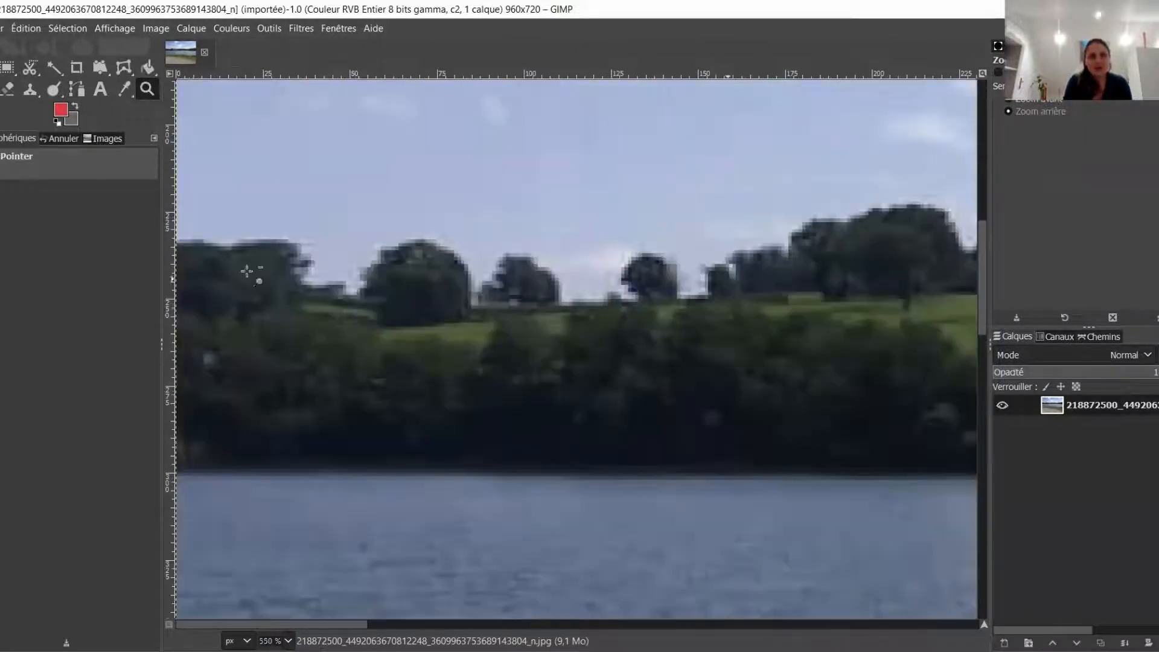
Sample the pale blue of the sky as the foreground colour with the Color Picker
left_click(125, 88)
left_click(345, 148)
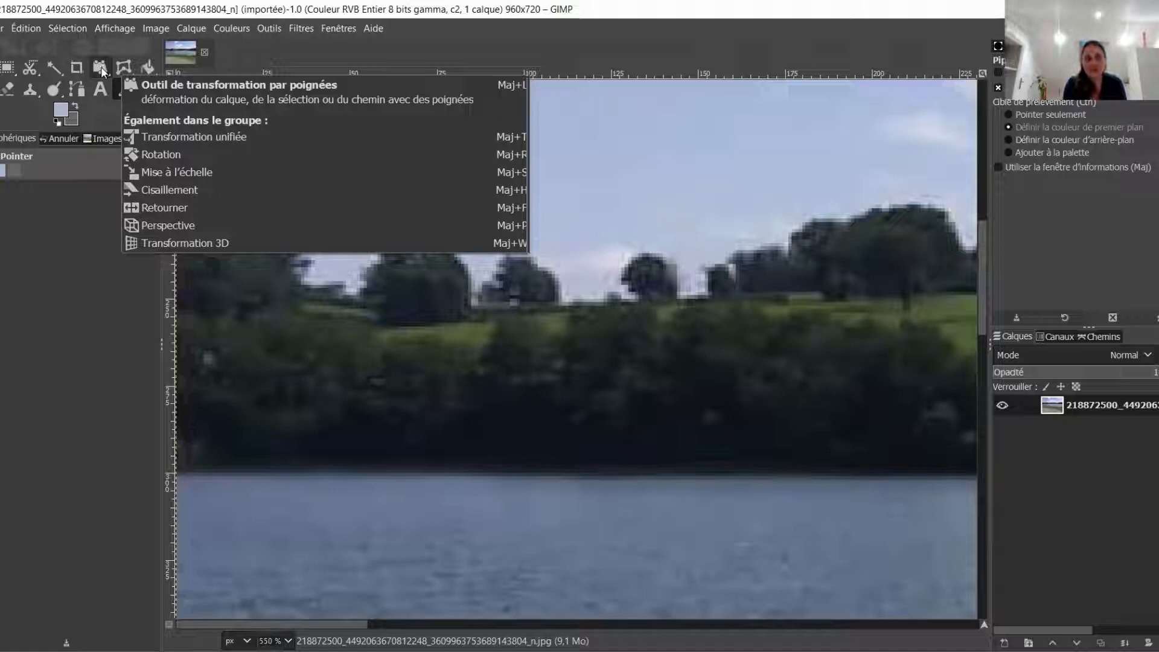
Zoom out from the treeline to 66.7 % so the whole lake photo is in view
left_click(146, 89)
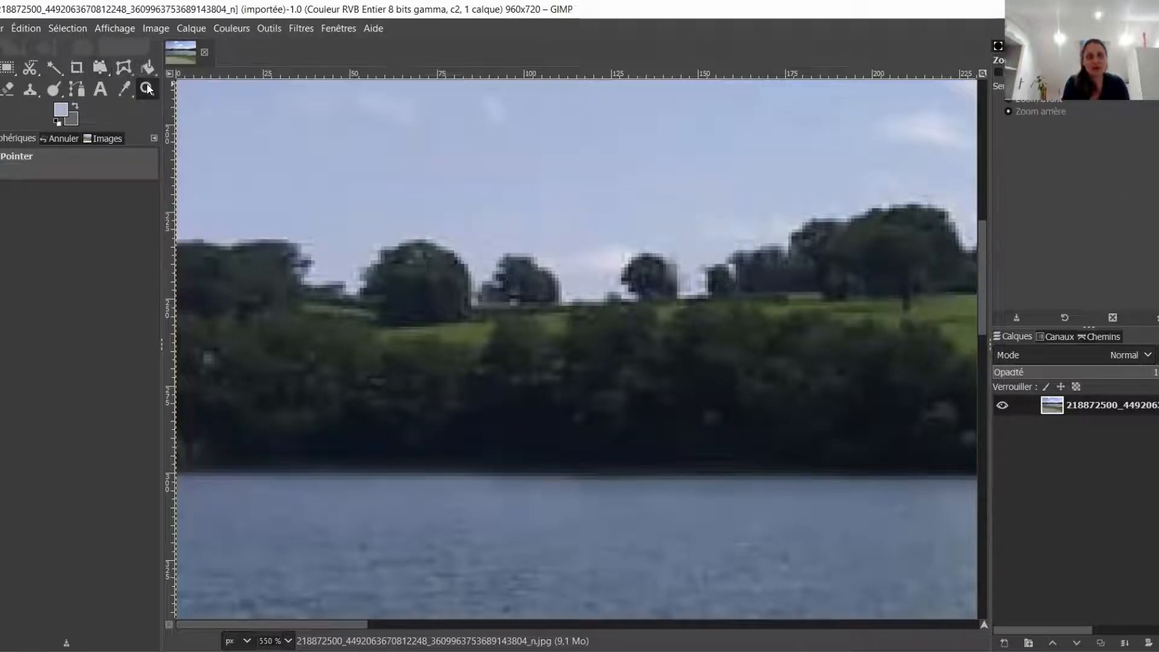
left_click(1030, 111)
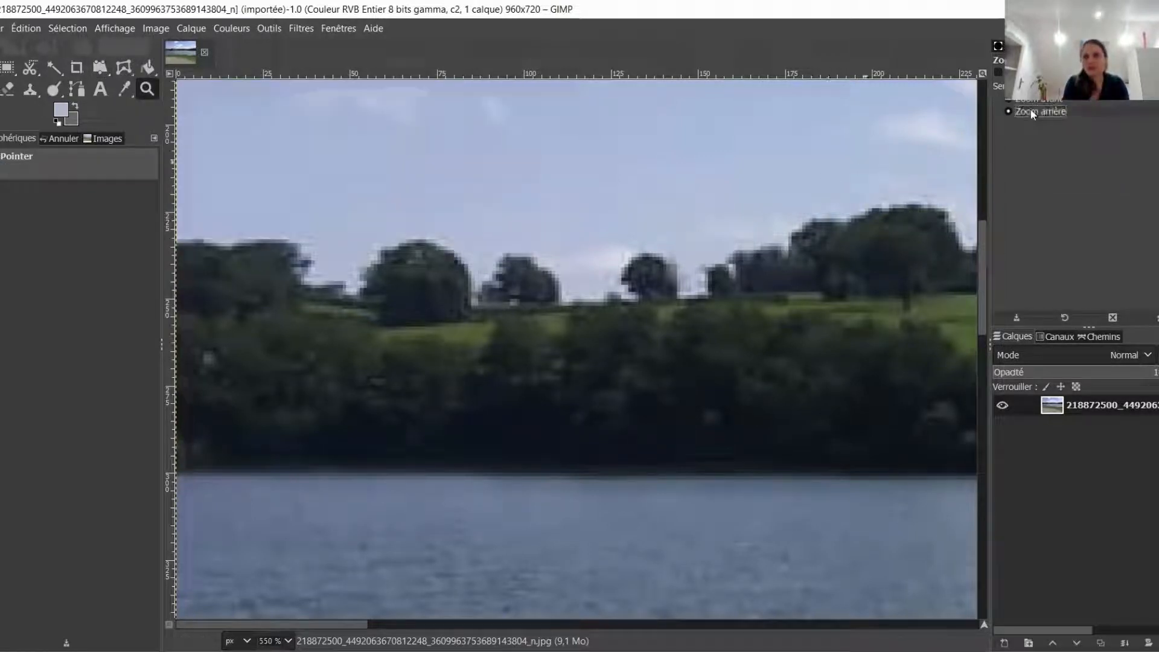
left_click(625, 256)
left_click(625, 257)
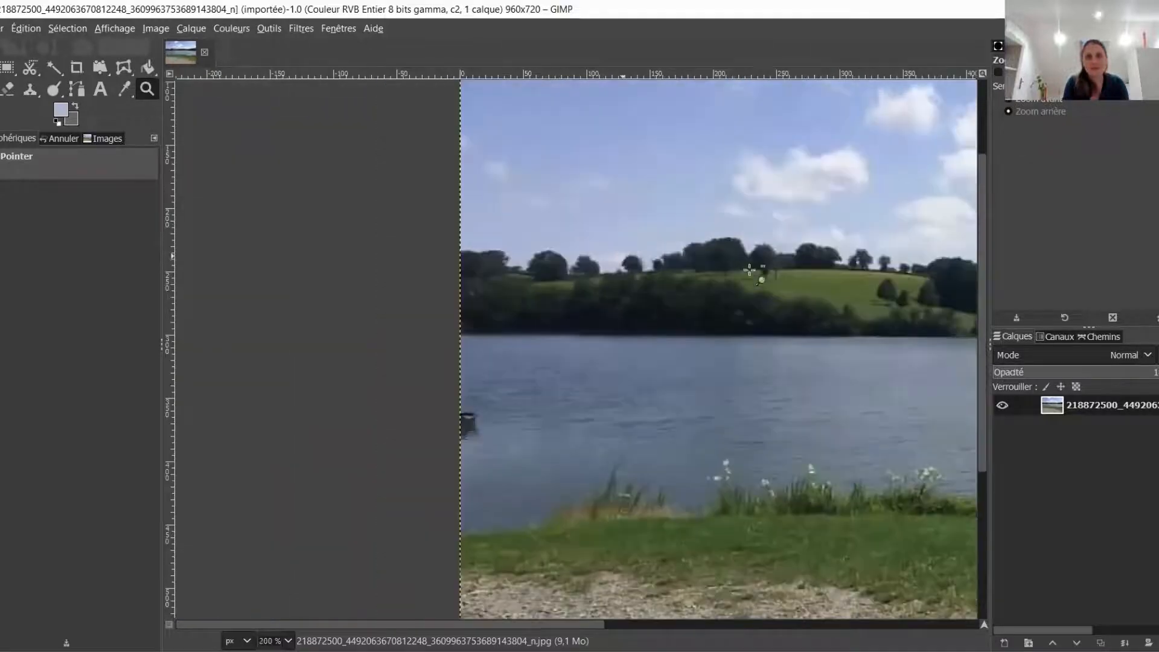
left_click(812, 241)
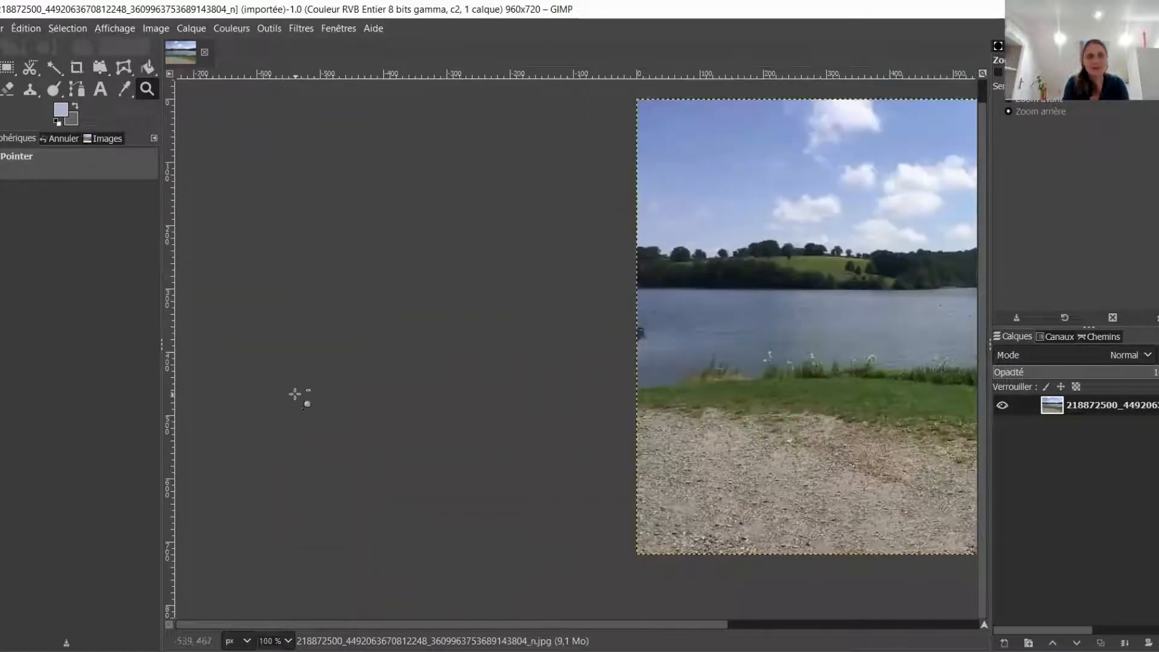
left_click_drag(573, 619, 664, 621)
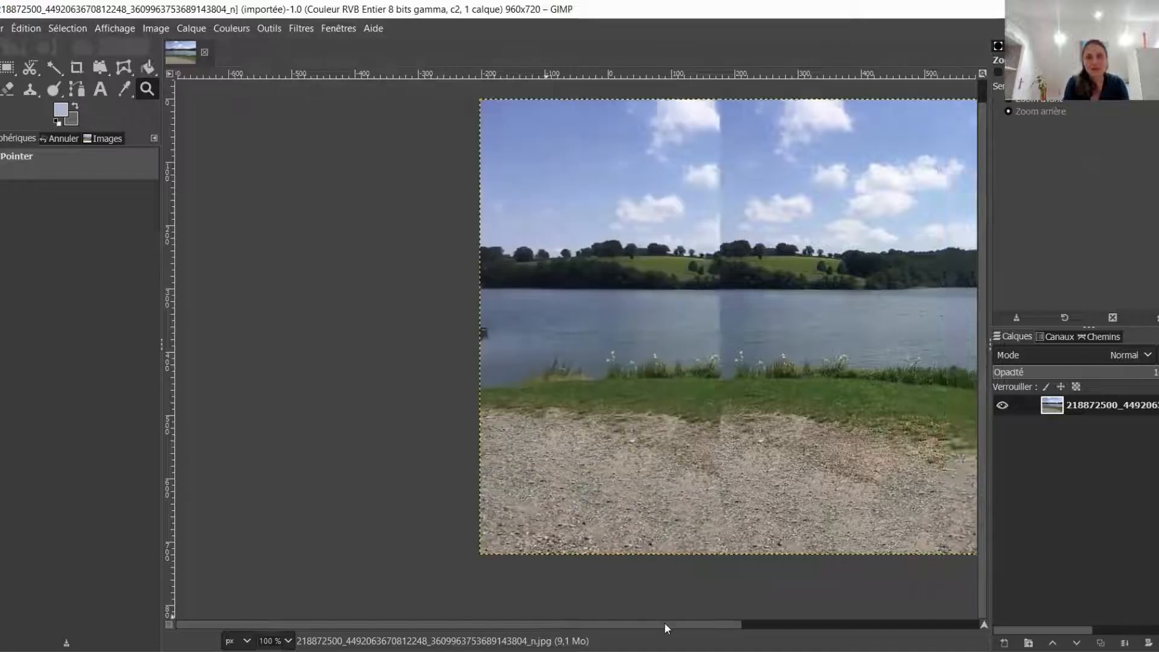
left_click(703, 216)
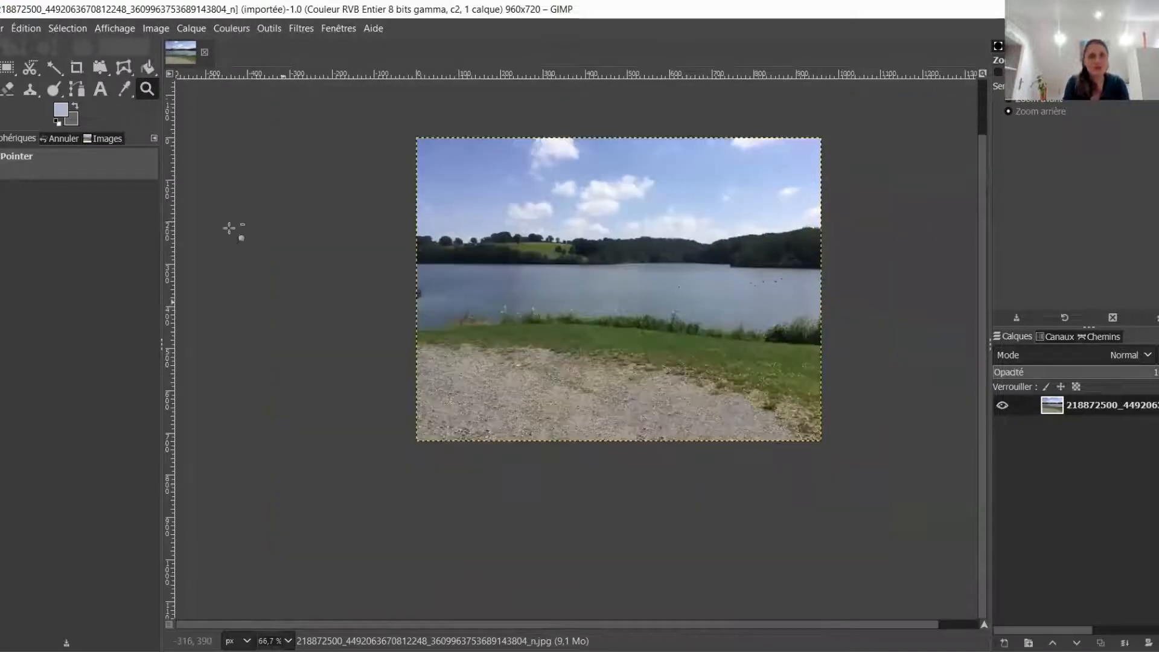
left_click(100, 70)
left_click(121, 69)
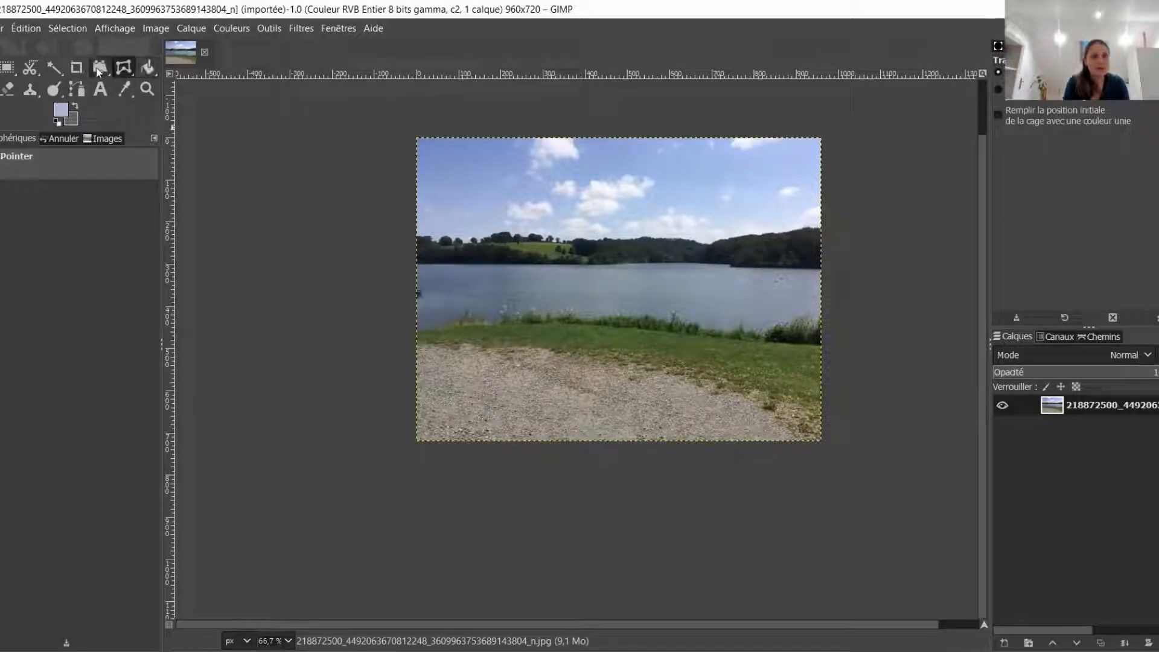
right_click(127, 71)
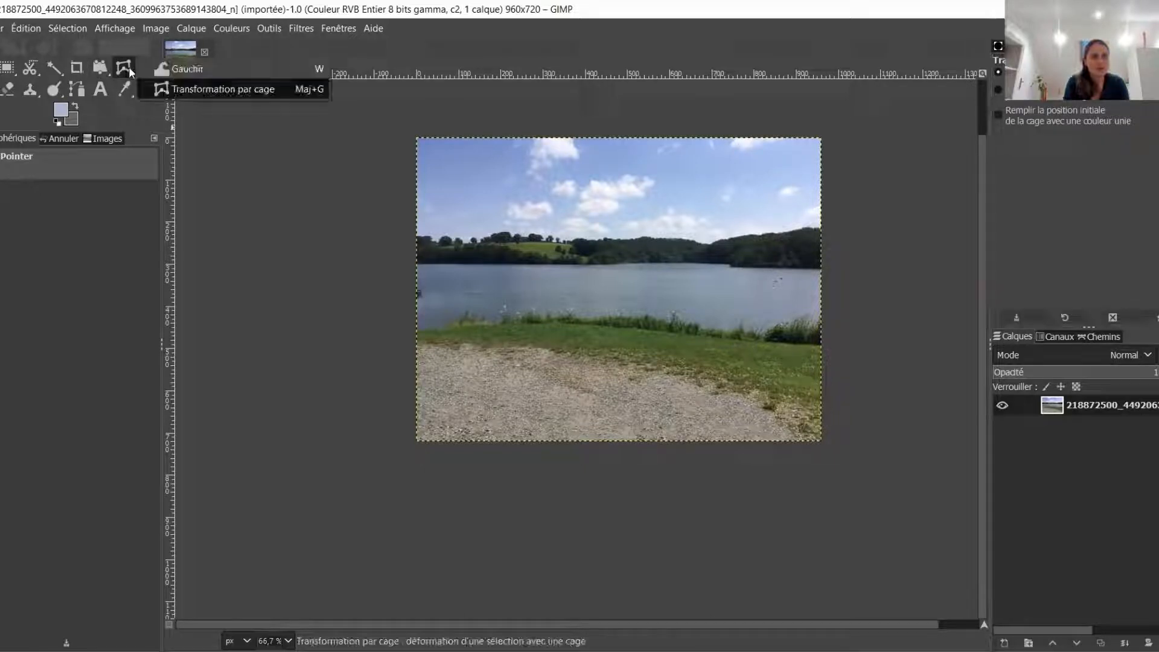
left_click(85, 70)
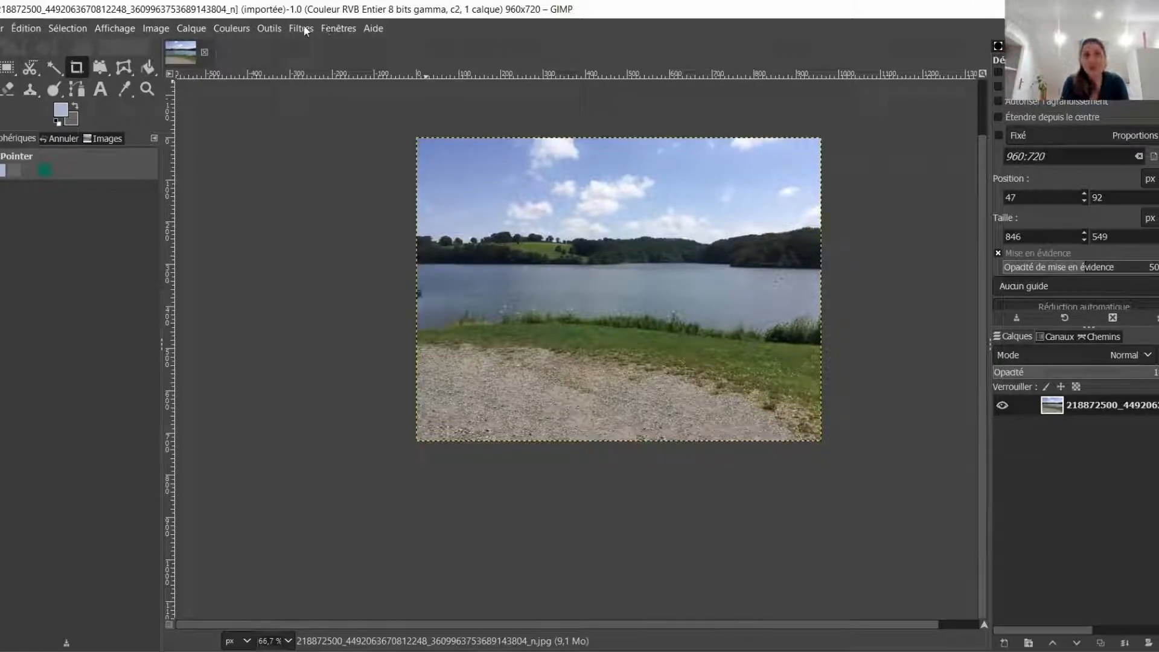
Start a Brightness-Contrast adjustment on the lake photo and set the brightness to 27
left_click(220, 28)
key("Right")
key("Right")
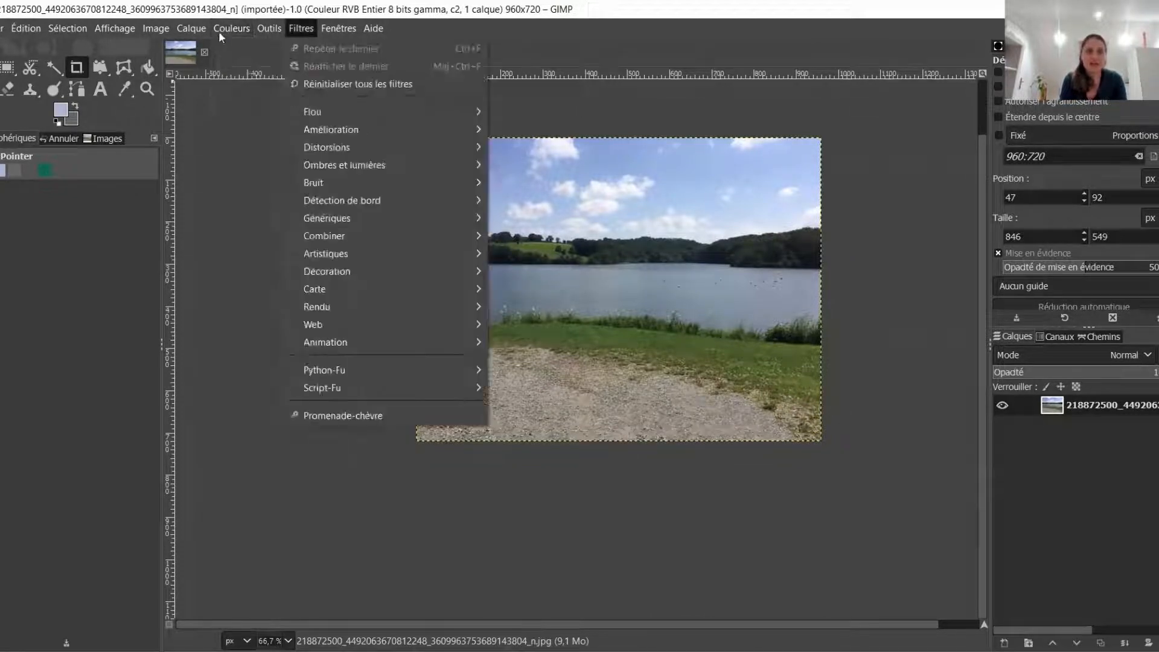
mouse_move(229, 21)
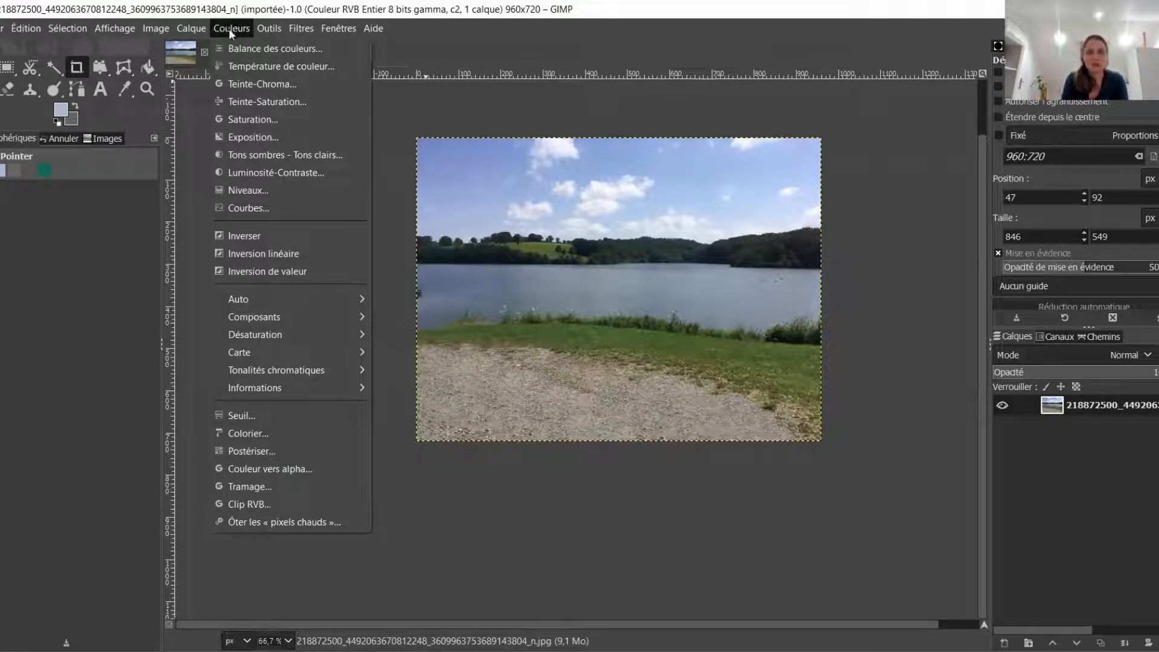
left_click(283, 175)
left_click(378, 167)
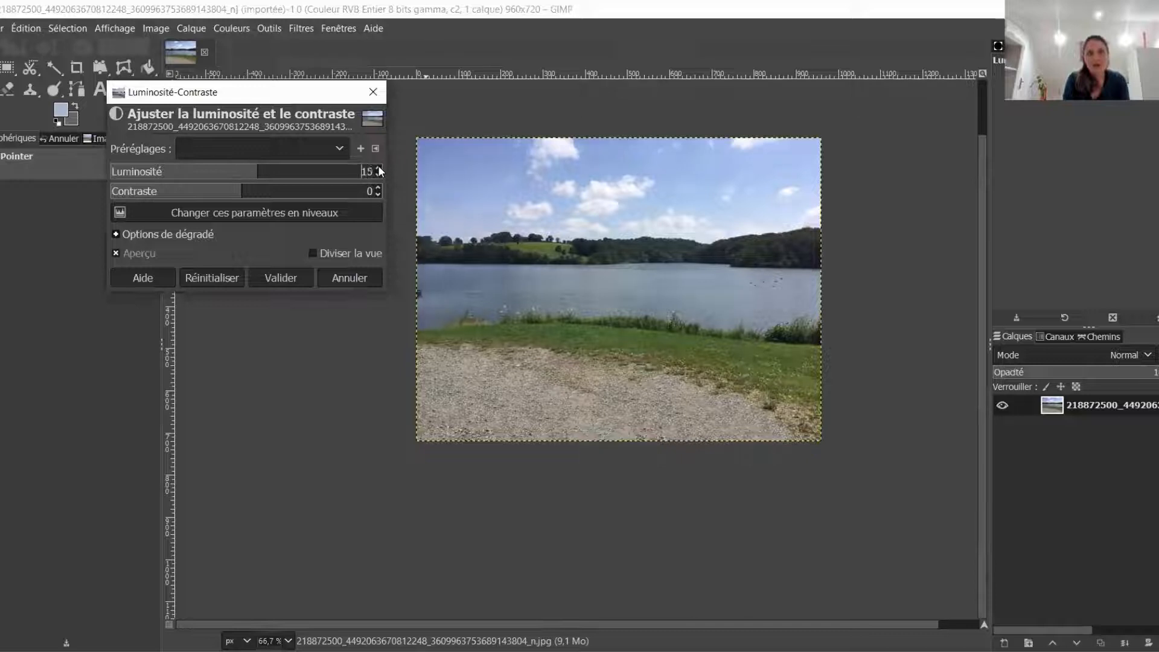
left_click(377, 168)
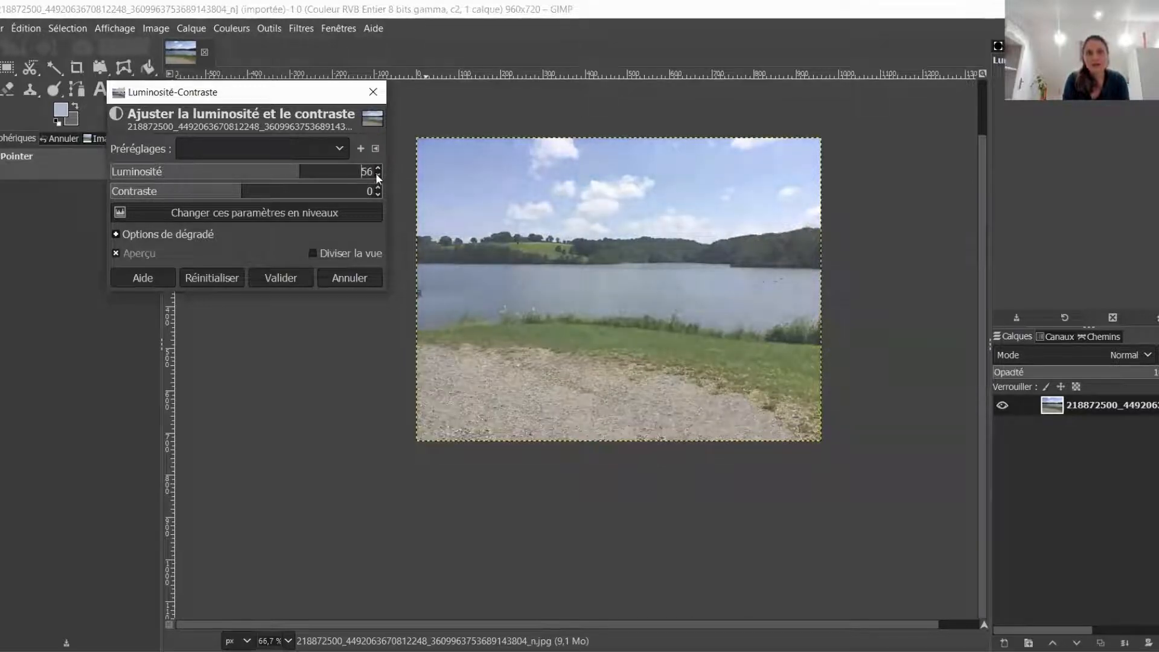
left_click(377, 175)
Set the contrast to 34 and apply the Brightness-Contrast adjustment to the photo
left_click(378, 188)
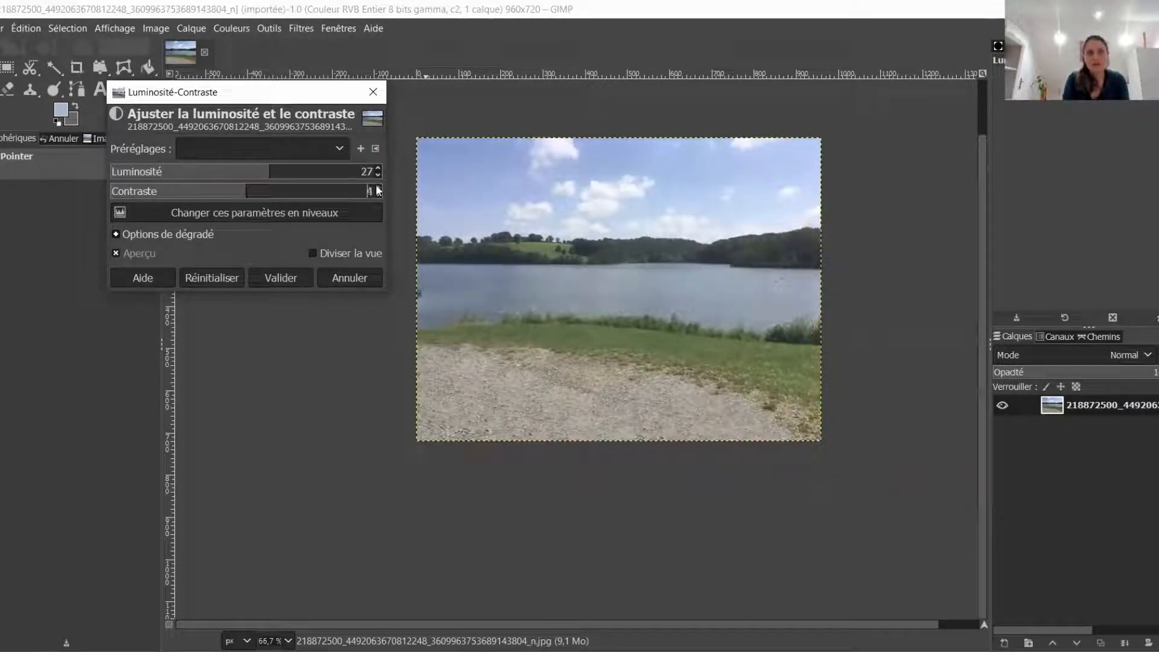
left_click(378, 188)
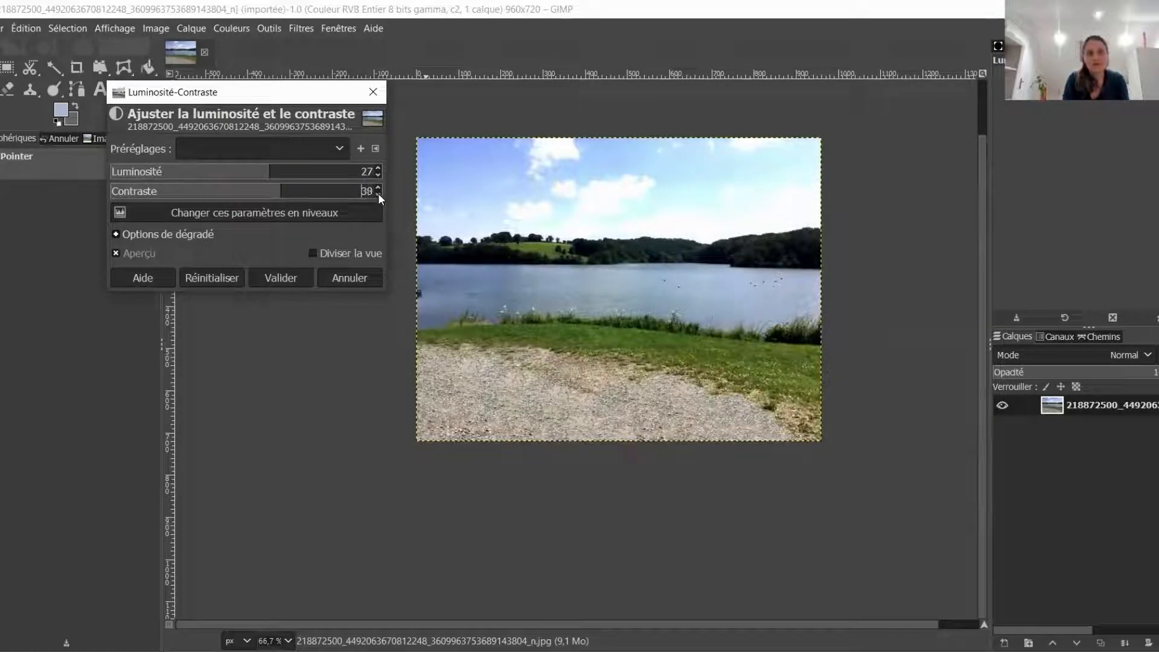
left_click(377, 194)
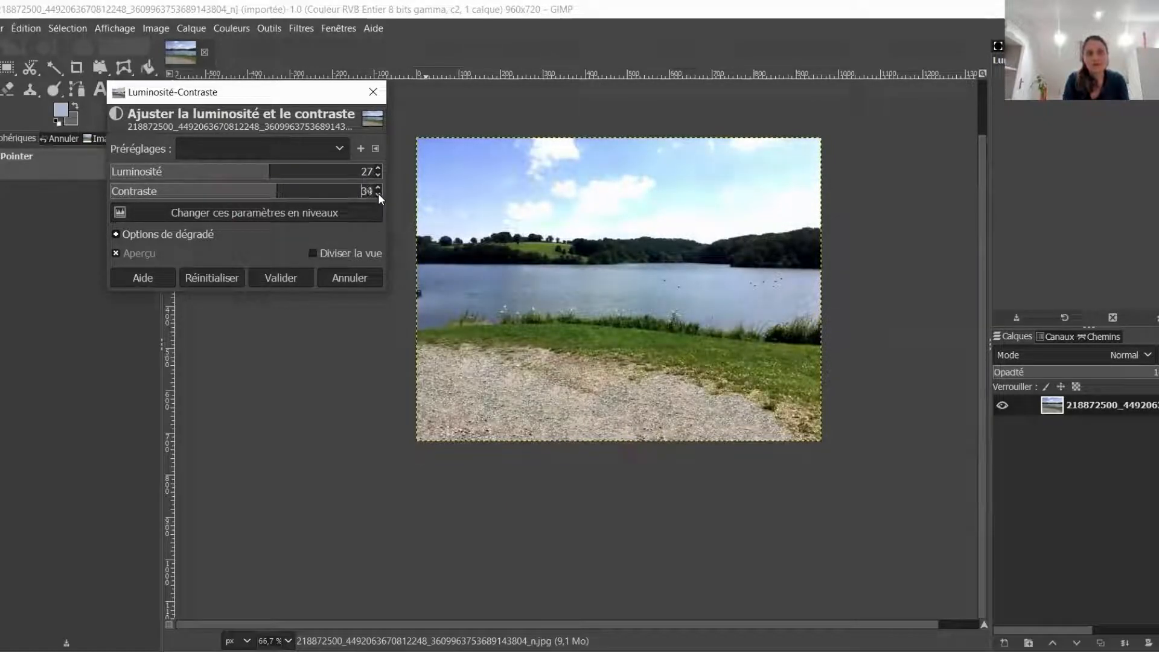
left_click(281, 276)
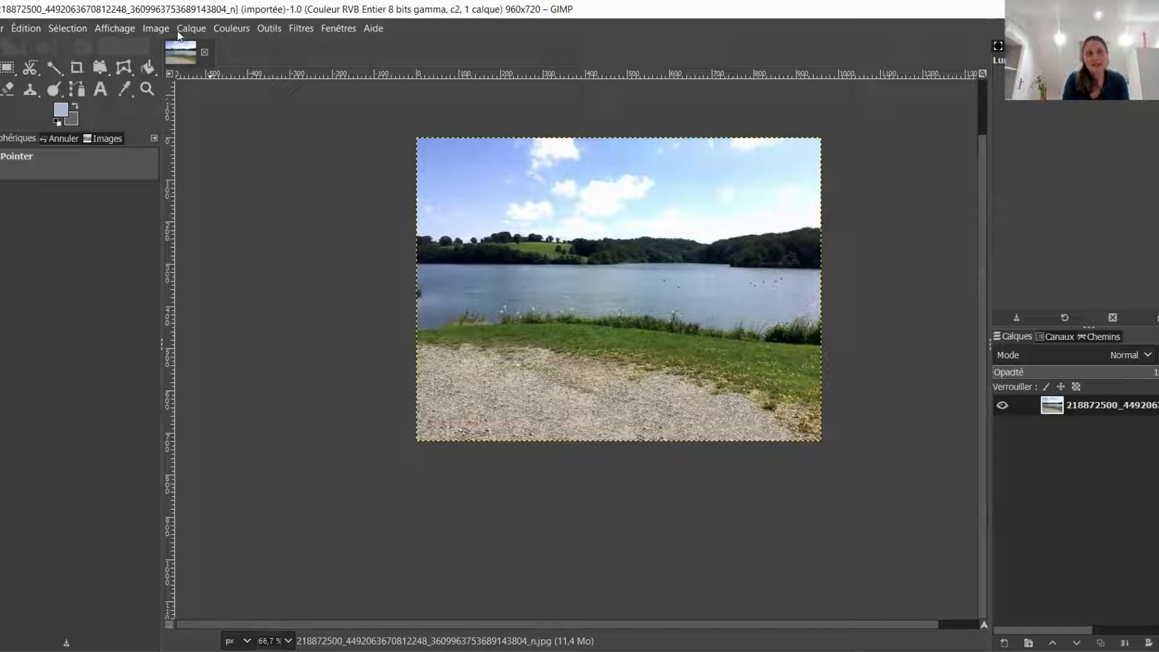
Apply a Hue-Saturation adjustment to all colours of the photo with hue 21 and saturation 46
left_click(230, 28)
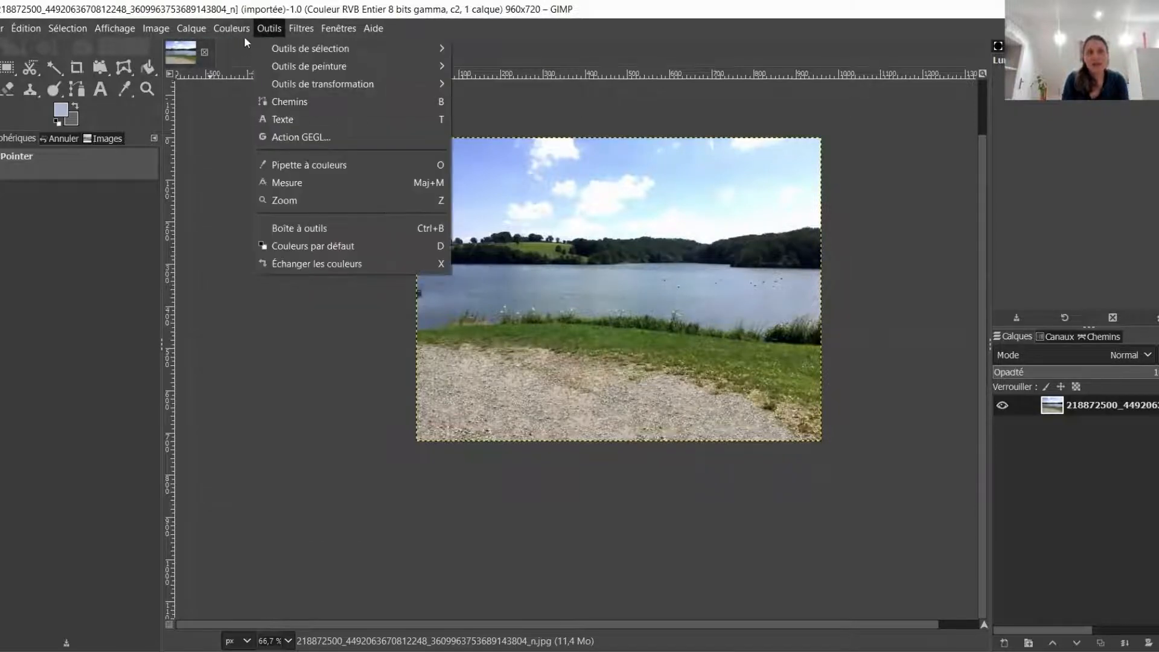
mouse_move(235, 28)
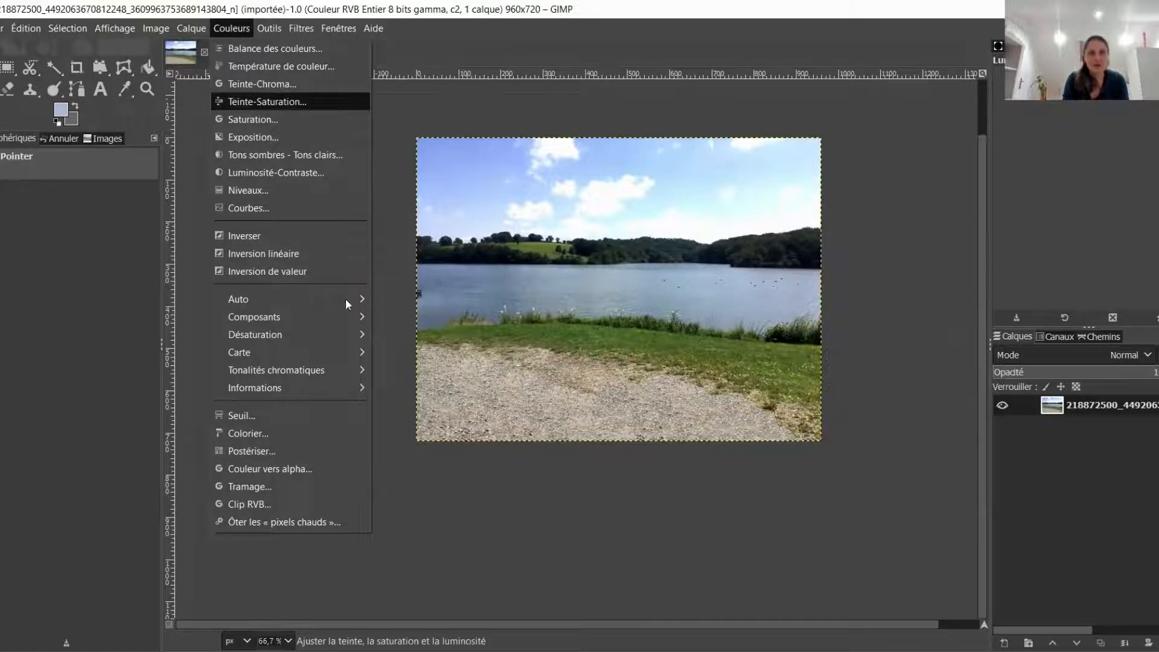
key("Return")
scroll(381, 252, "up", 8)
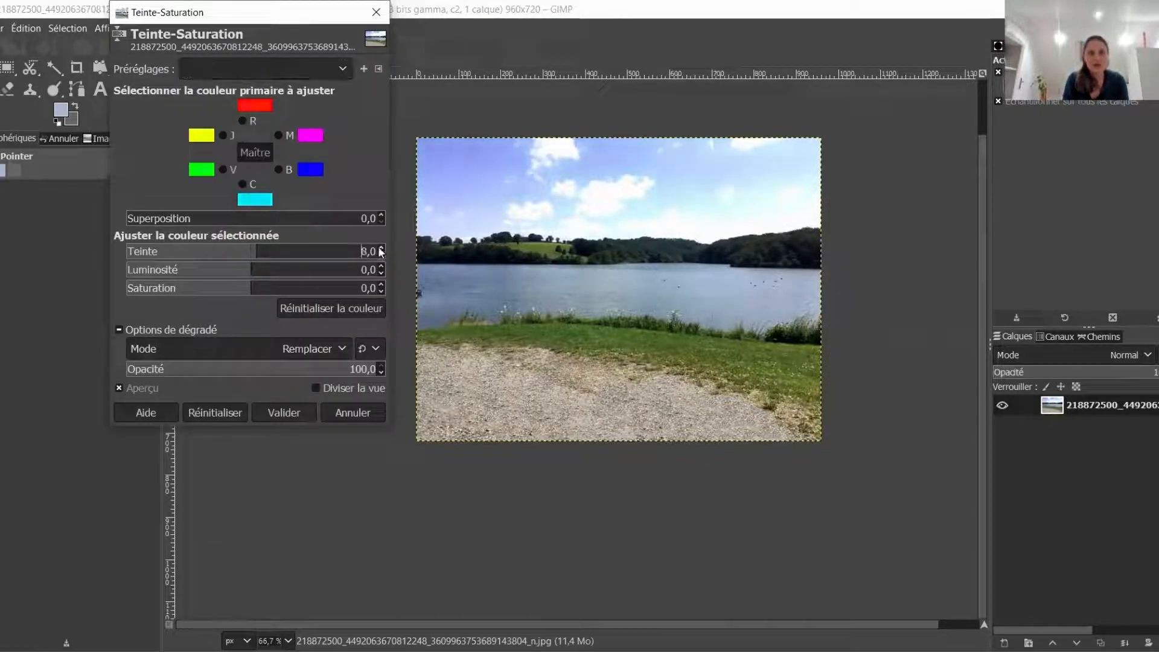
scroll(380, 252, "up", 12)
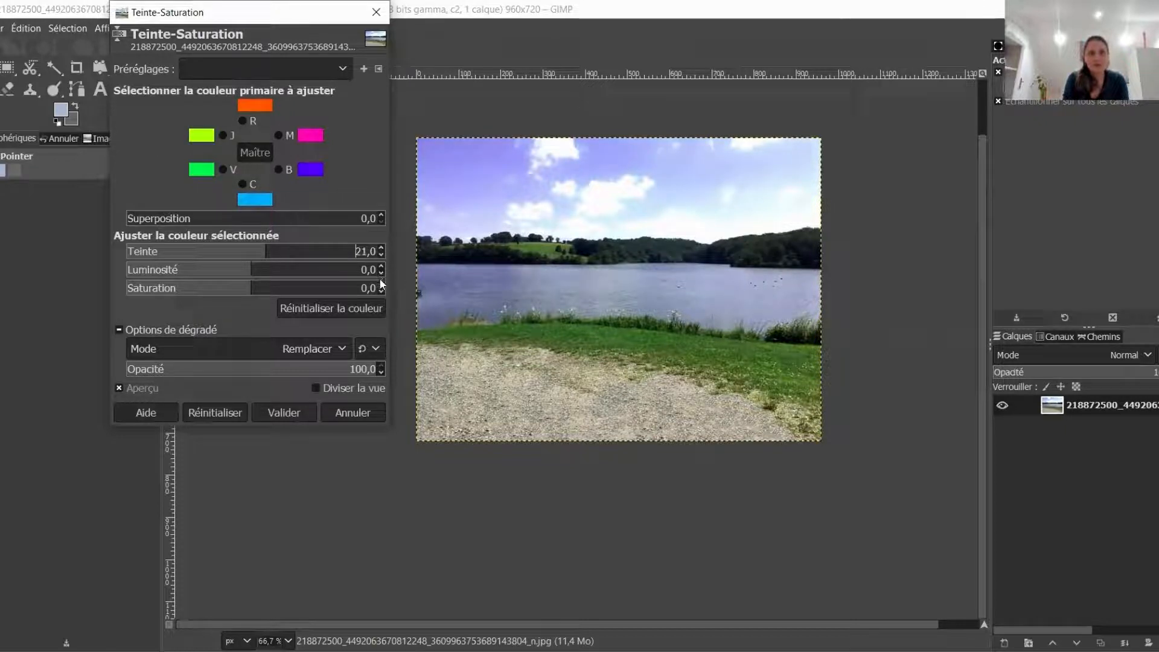
scroll(382, 287, "up", 20)
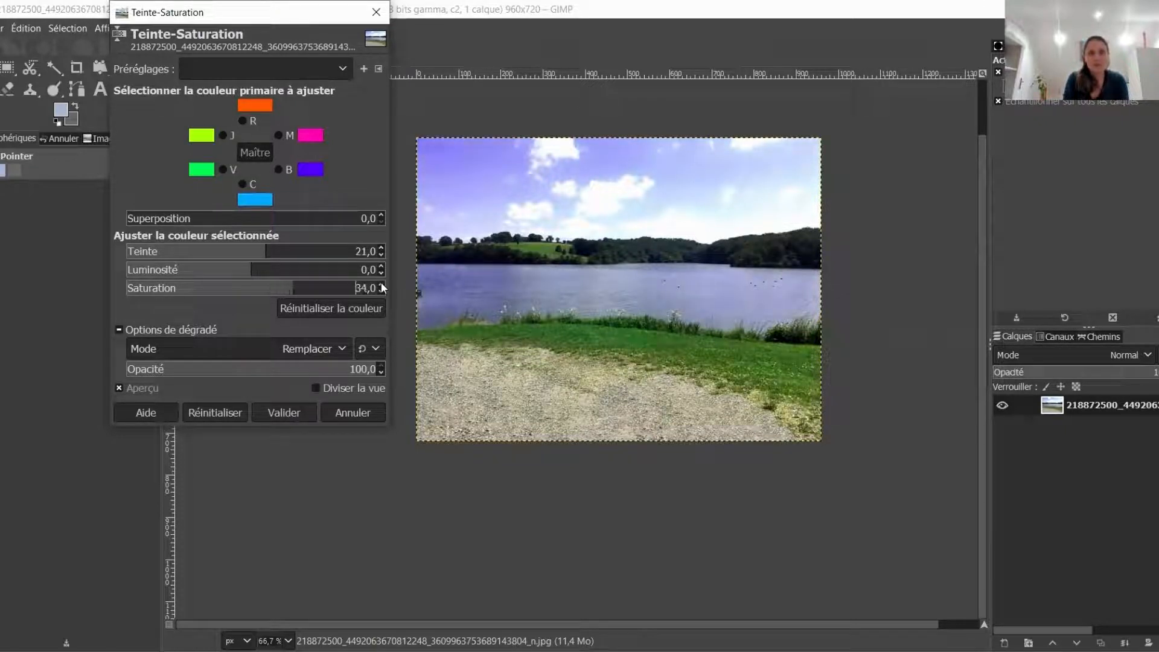
scroll(382, 284, "up", 12)
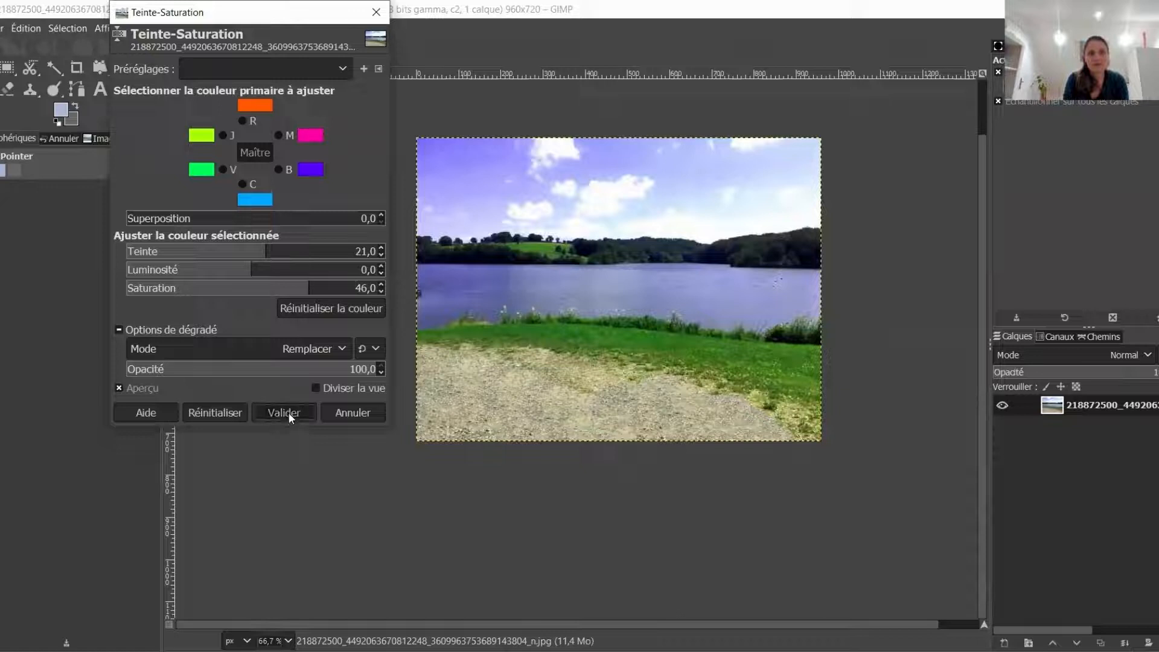
left_click(289, 415)
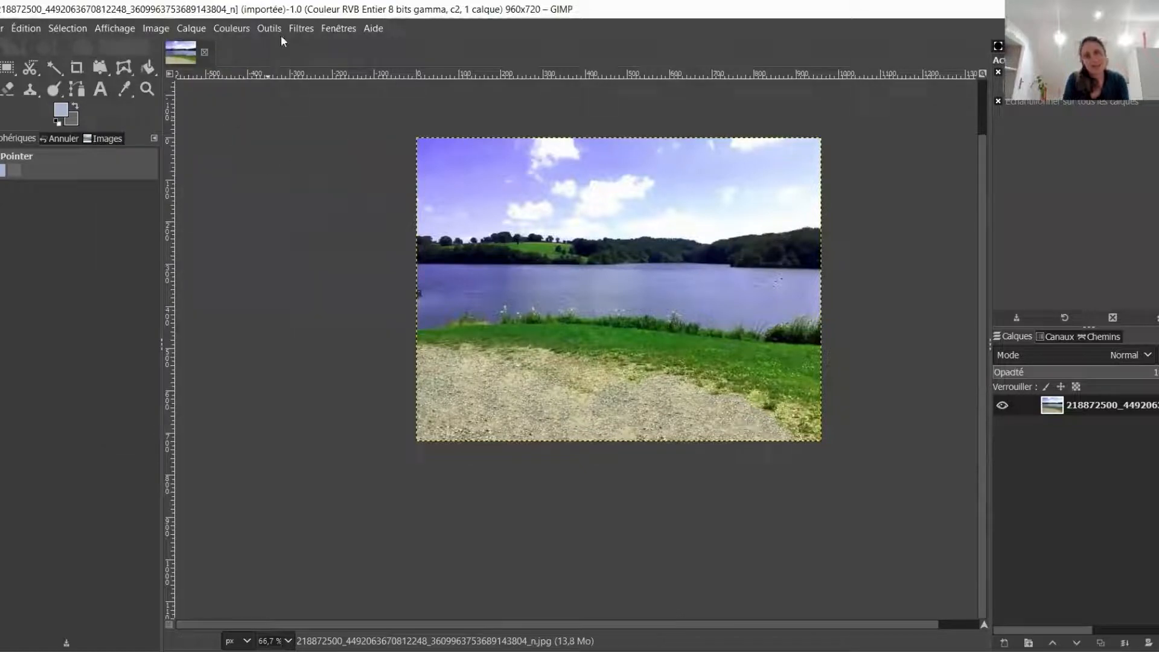
Add a circular Vignette filter to the photo and set its colour to bright blue 00b8ff
left_click(299, 27)
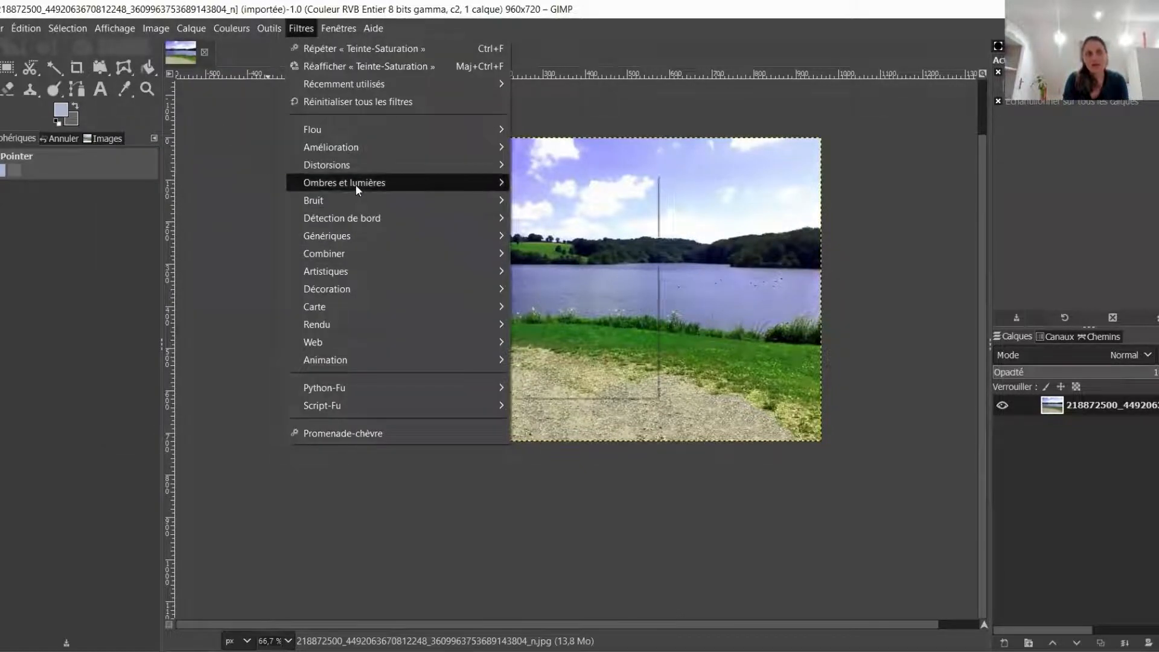
mouse_move(356, 185)
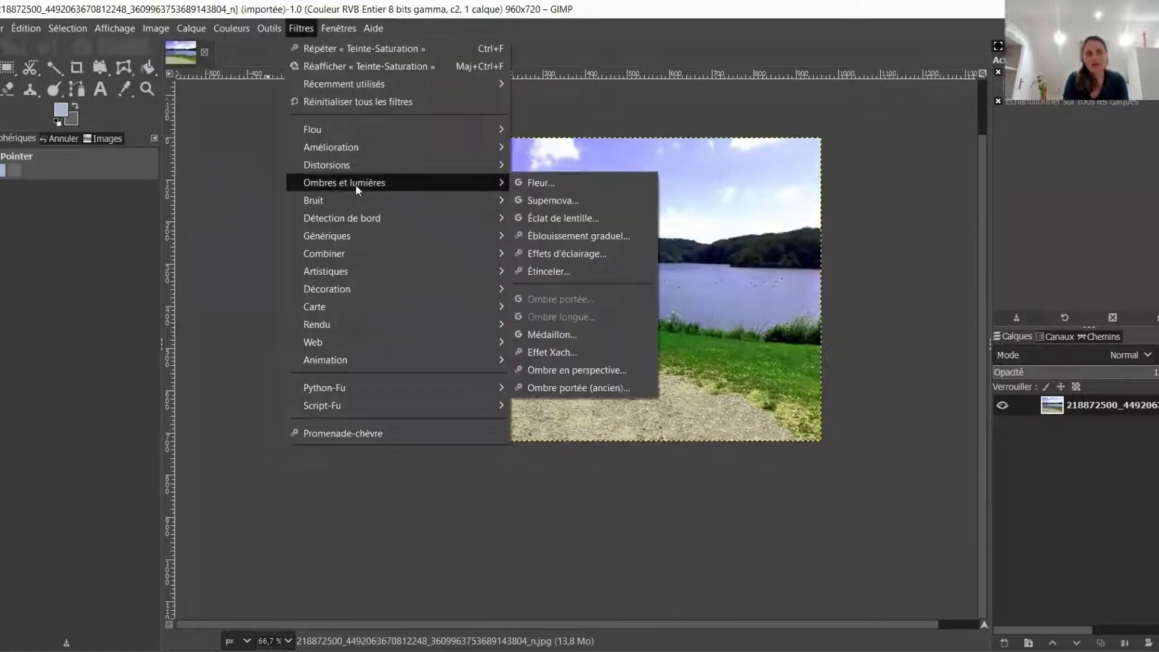
left_click(585, 334)
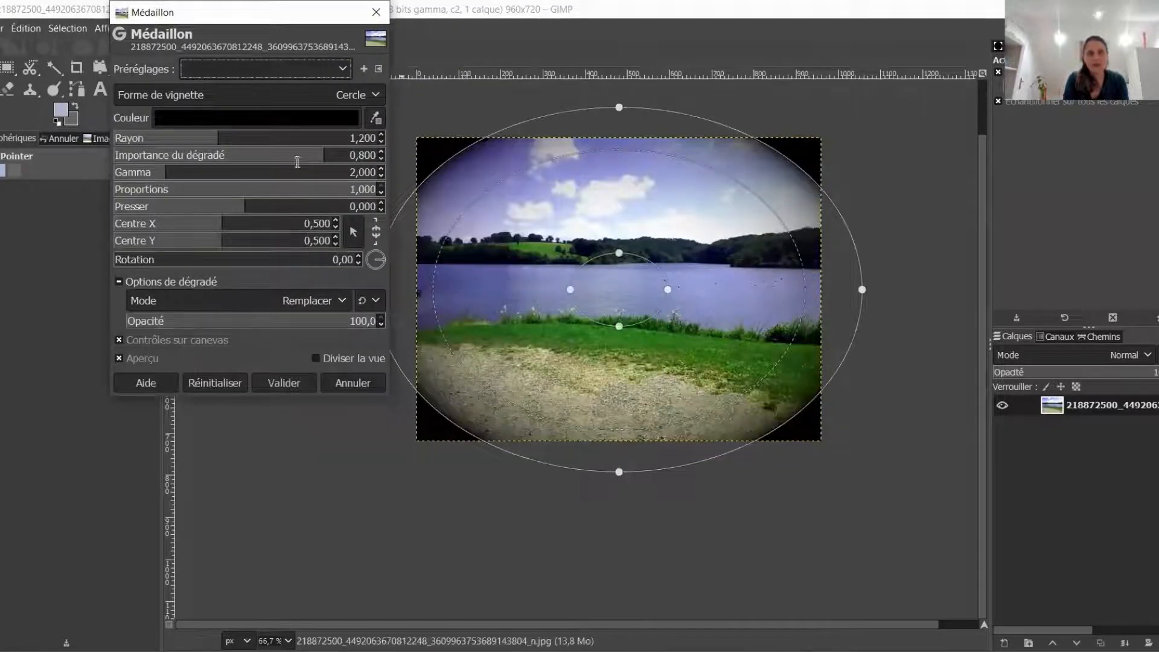
left_click(256, 117)
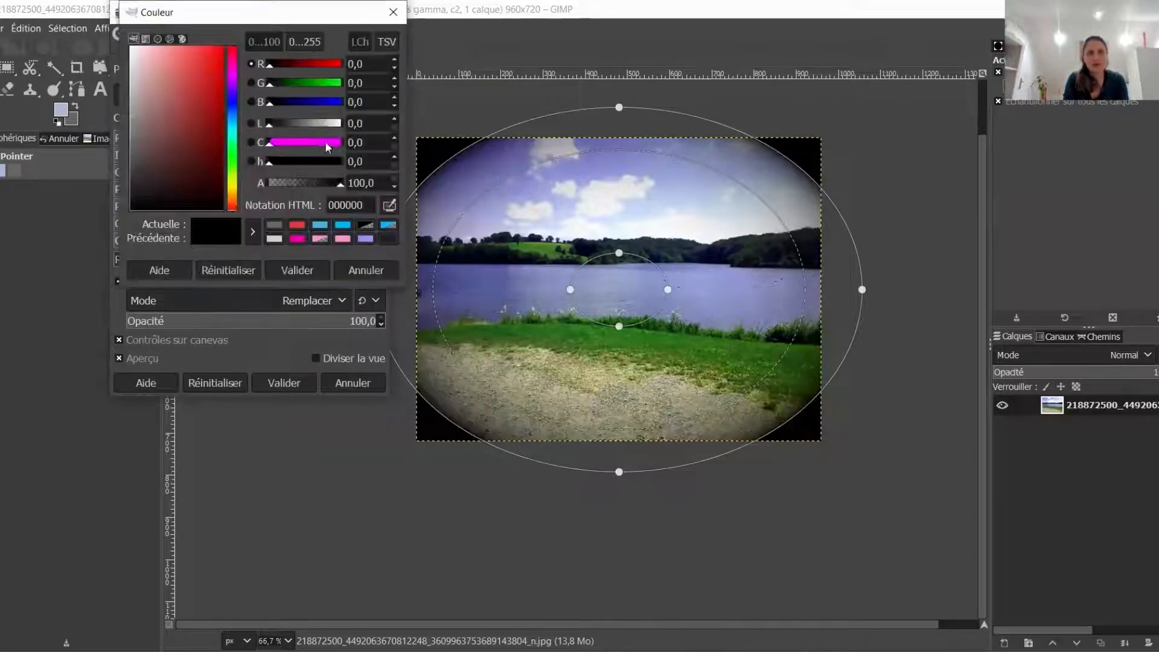
left_click(321, 225)
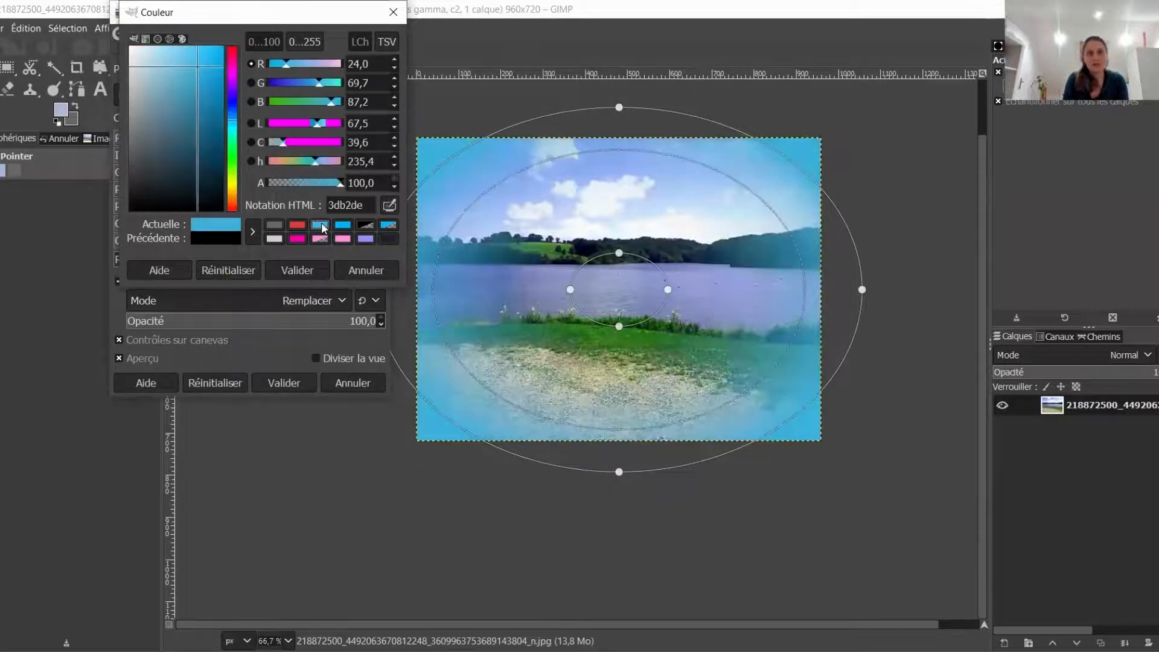
left_click(342, 225)
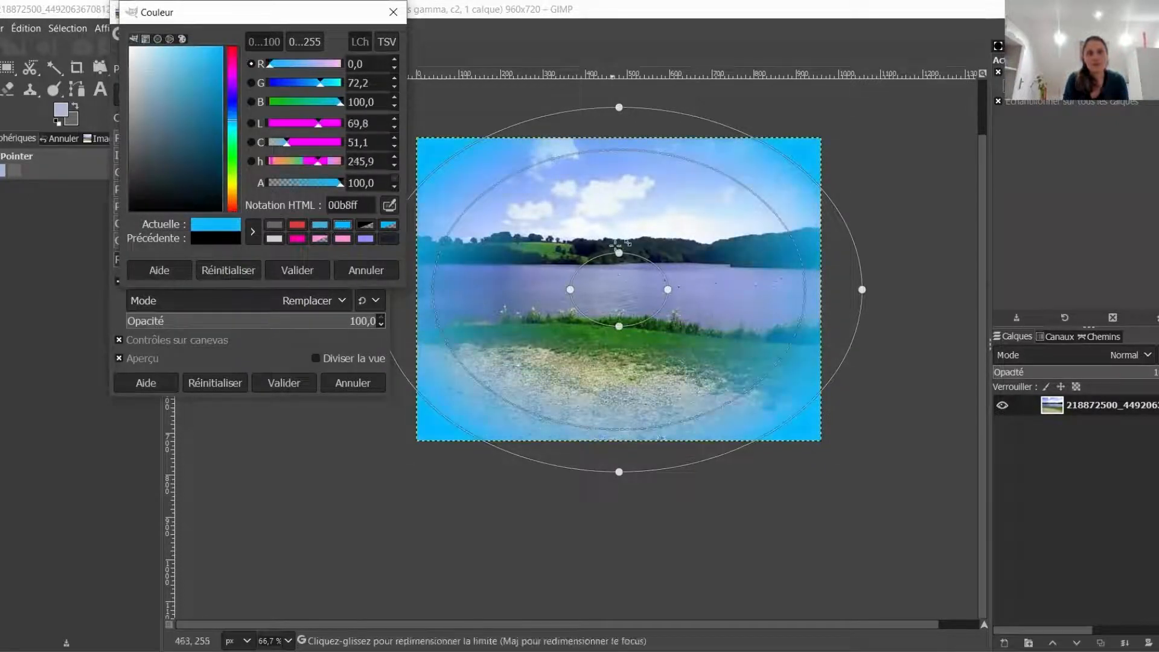
Widen the vignette on the canvas to a radius of about 1.859 and a squeeze of about 0.264, and apply it
left_click_drag(620, 252, 676, 290)
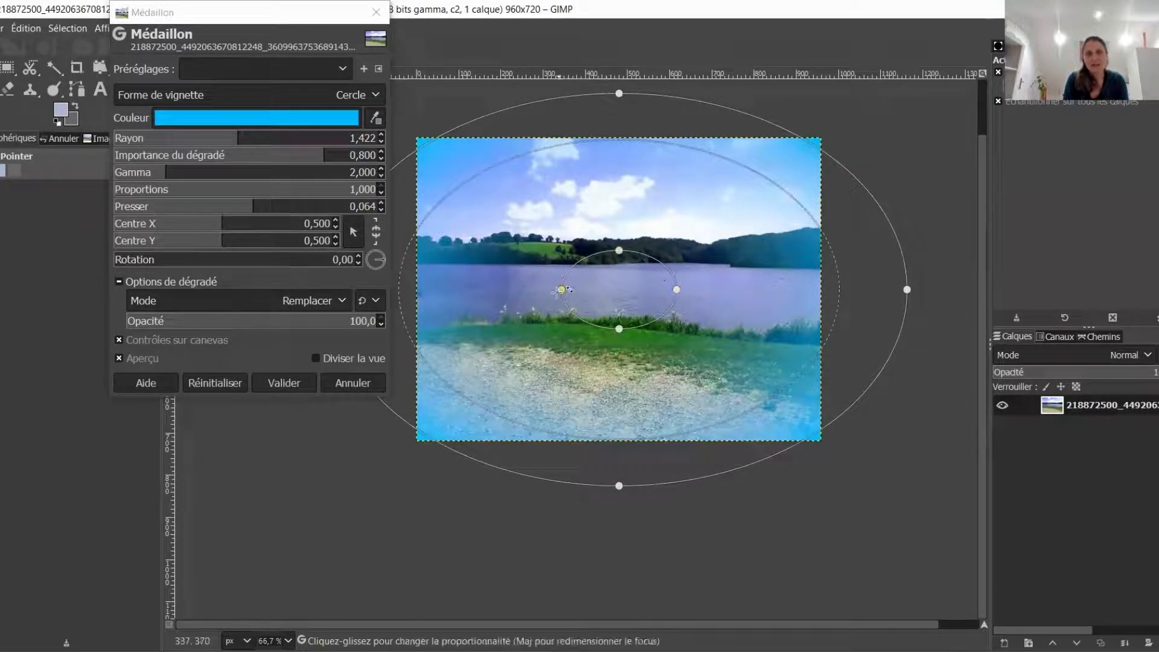
left_click_drag(561, 290, 544, 289)
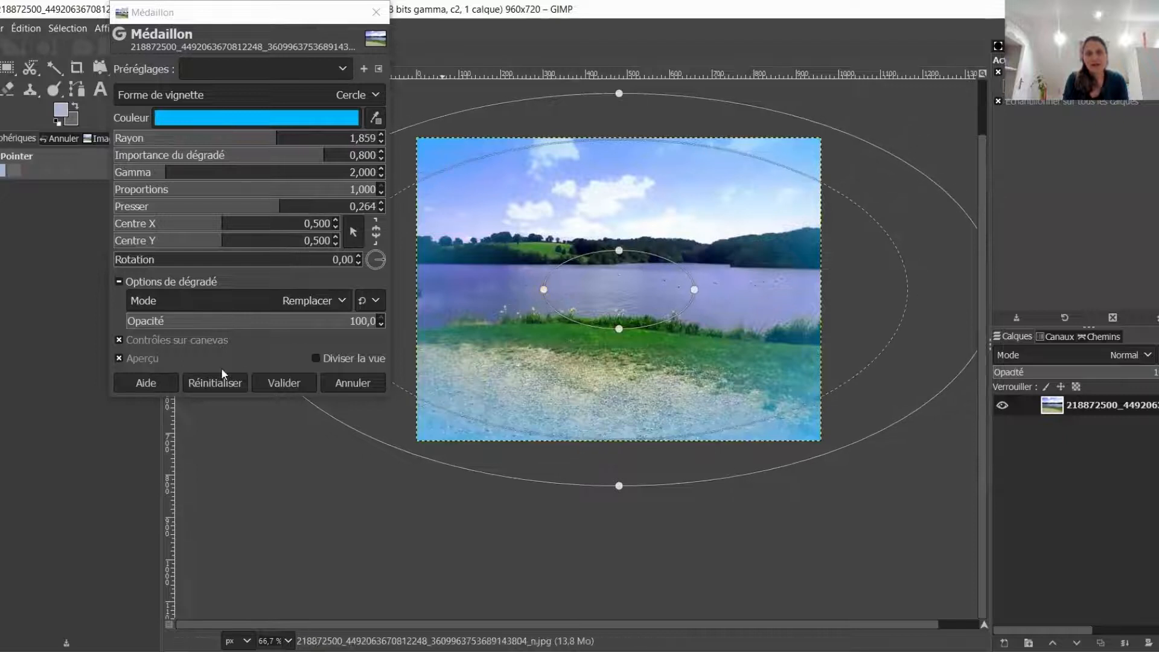
left_click(278, 383)
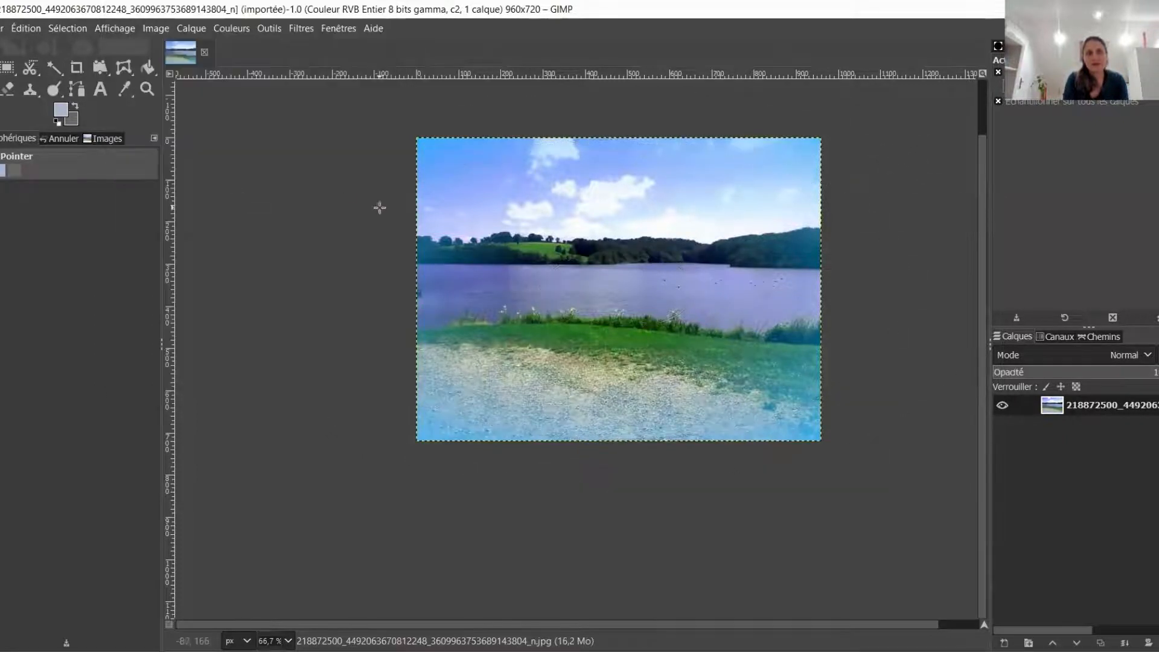
Apply the artistic Cartoon filter (Bande dessinée) to the lake photo with a mask radius of 47
left_click(304, 29)
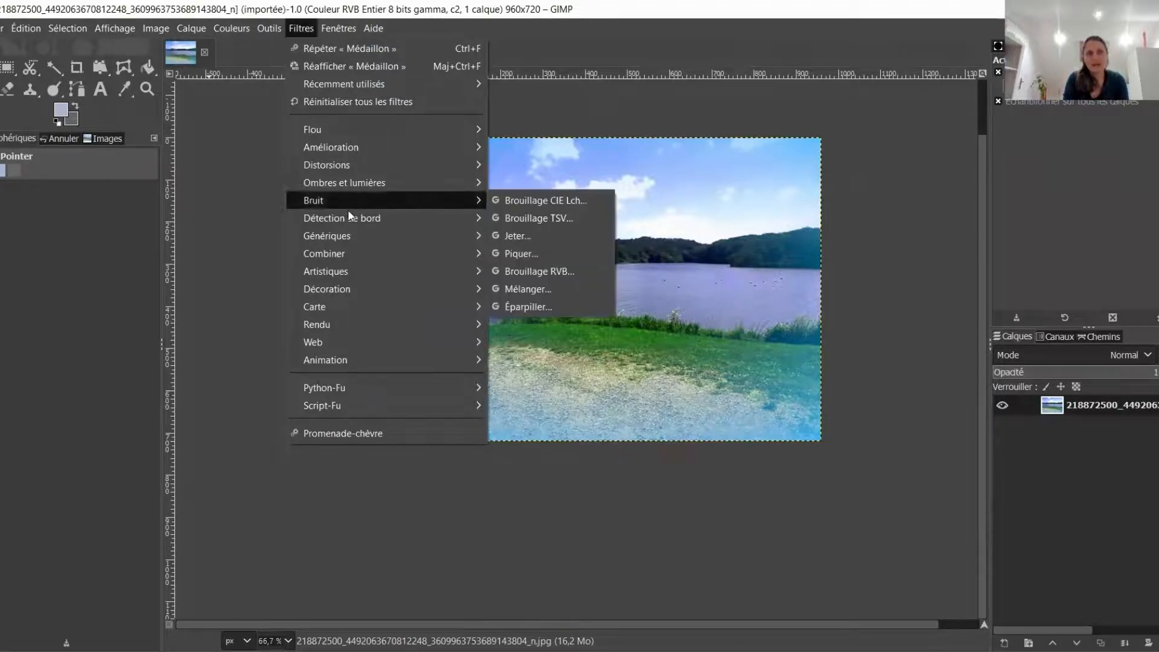
mouse_move(352, 255)
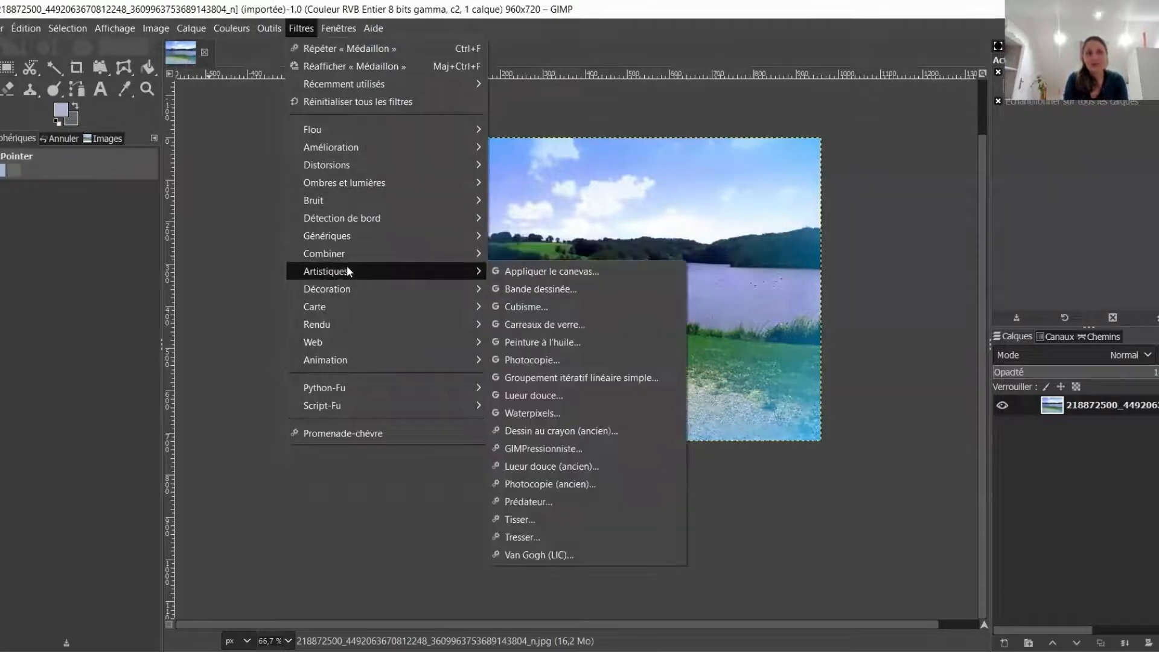
left_click(522, 289)
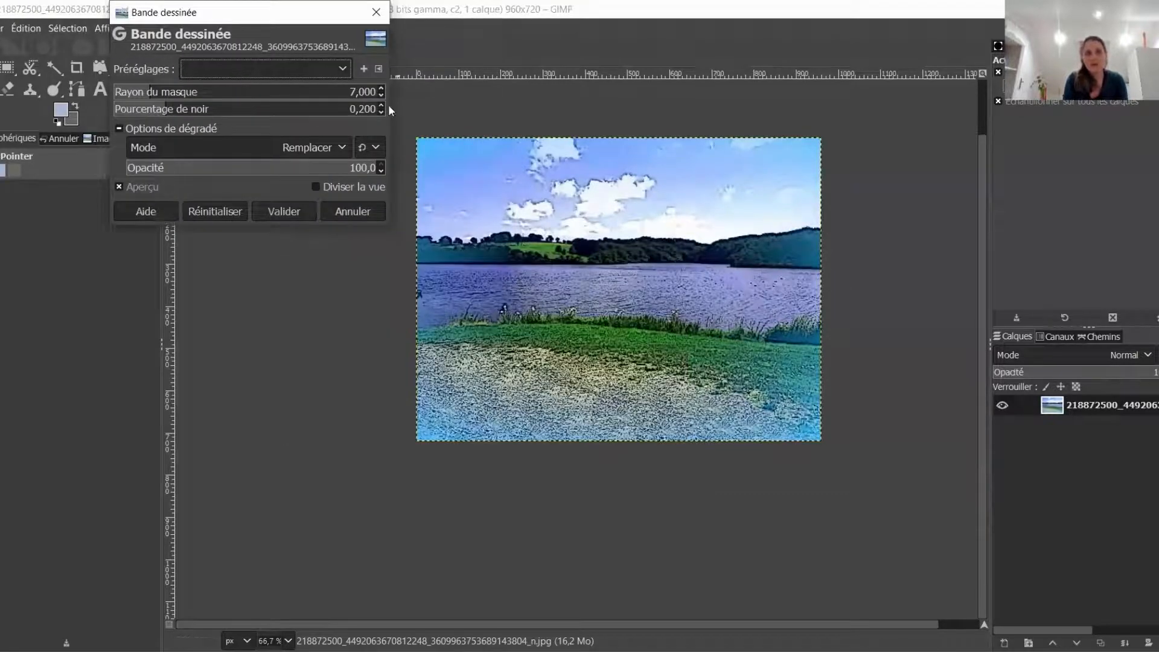
left_click(380, 88)
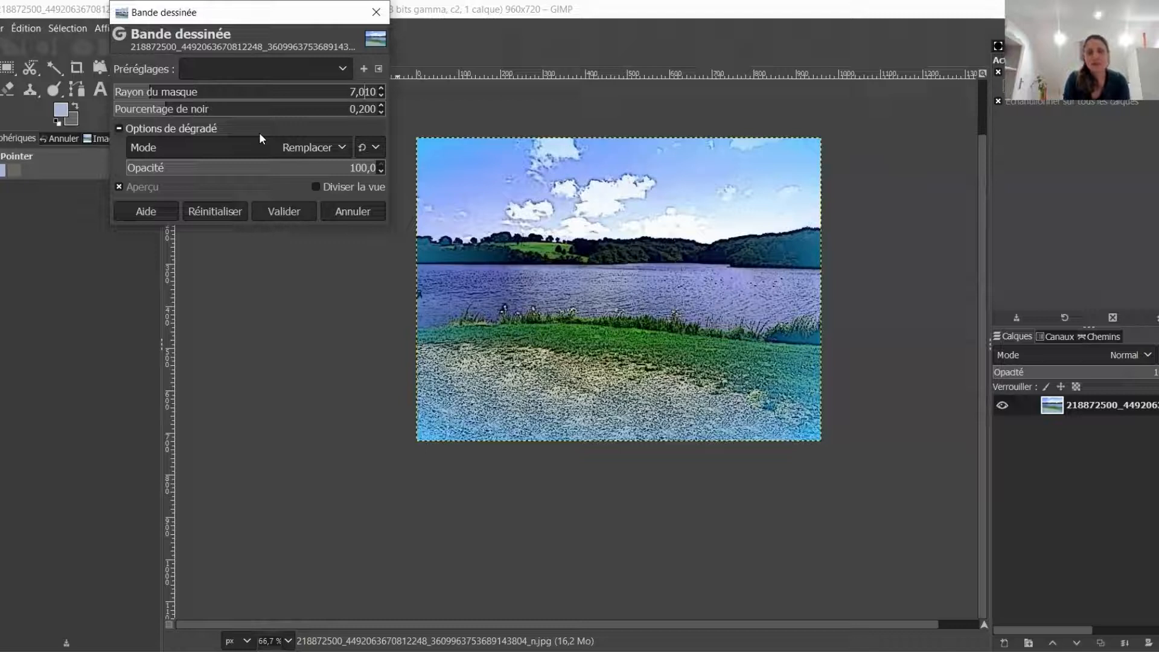
key("Delete")
key("Delete")
key("Delete")
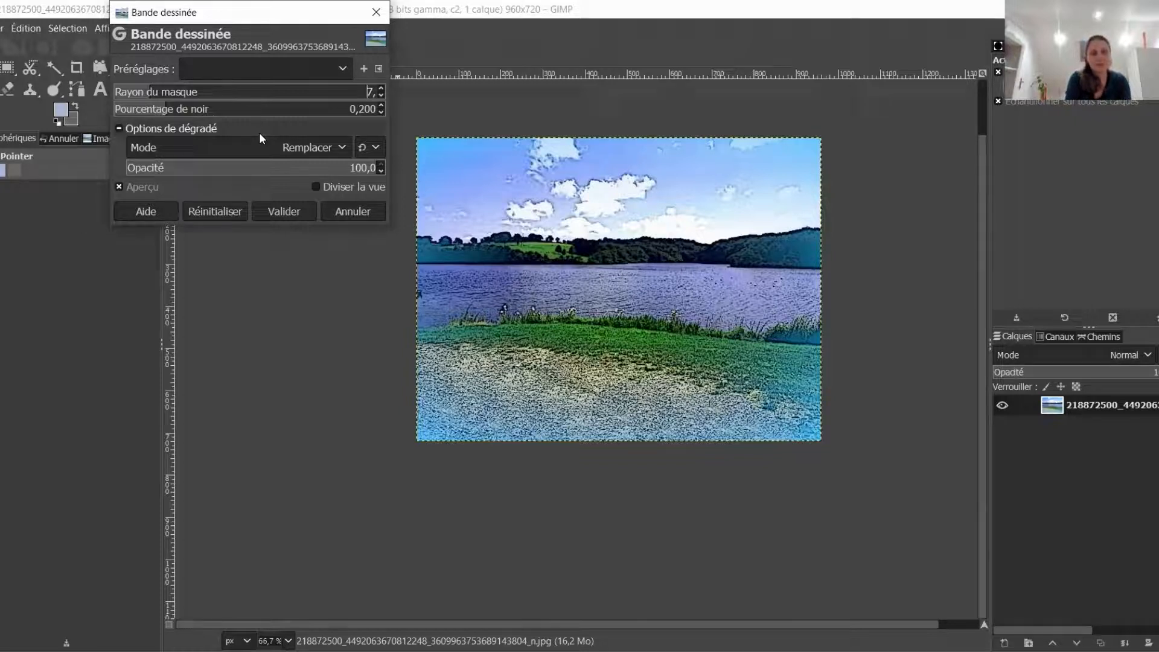
type("4")
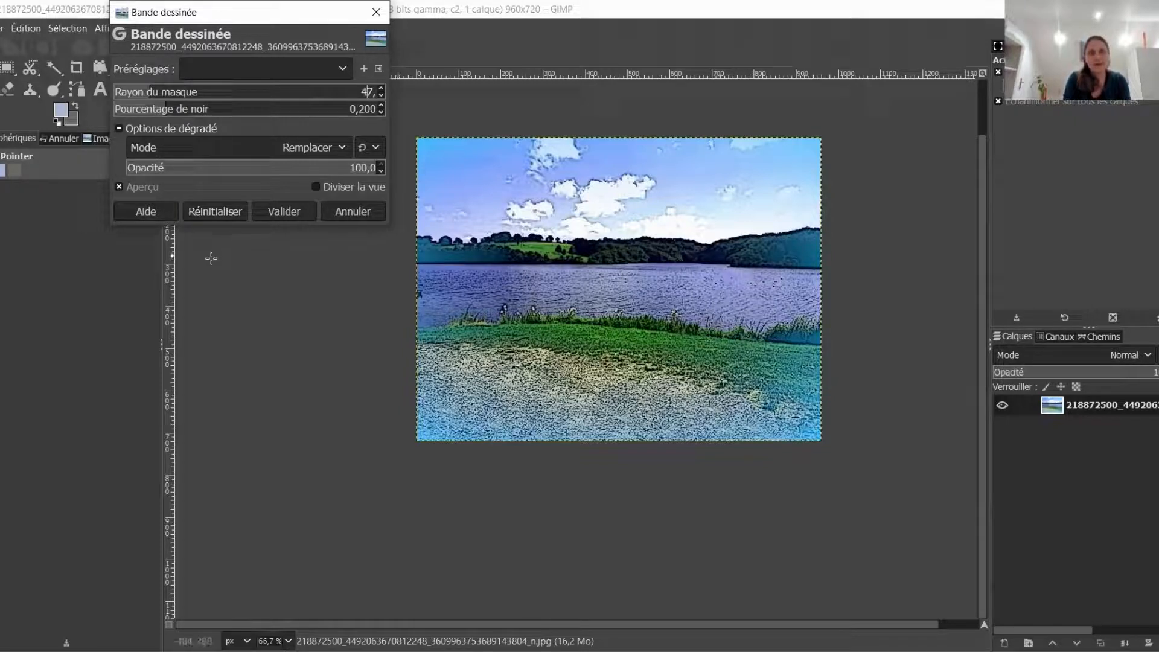
left_click(284, 211)
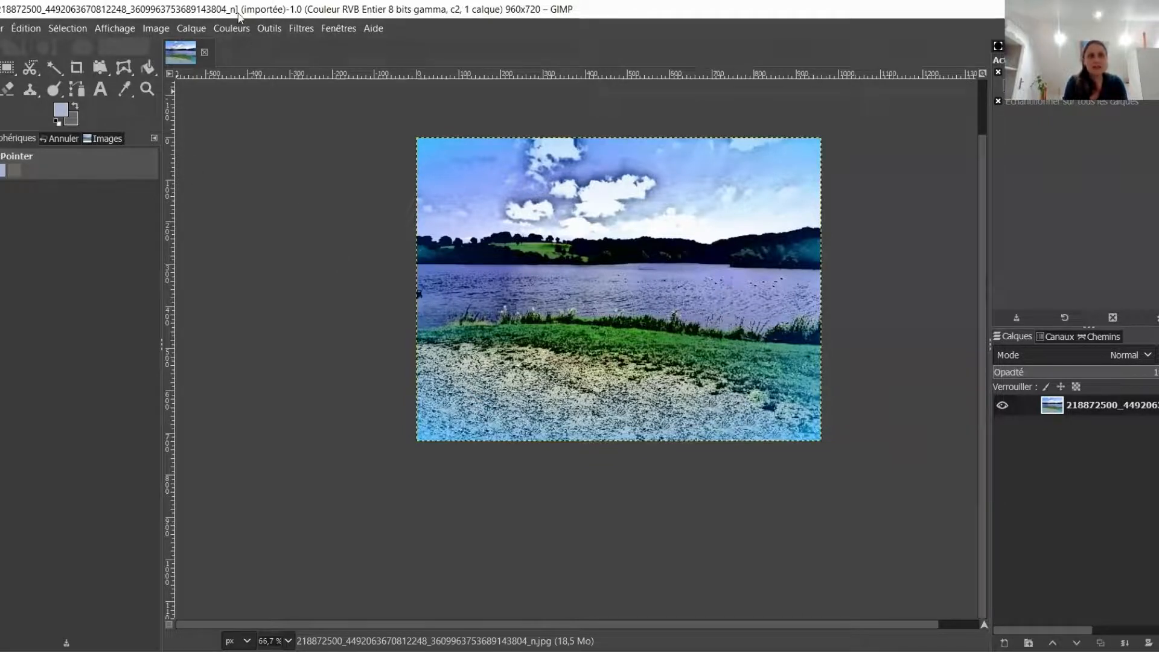
left_click(32, 28)
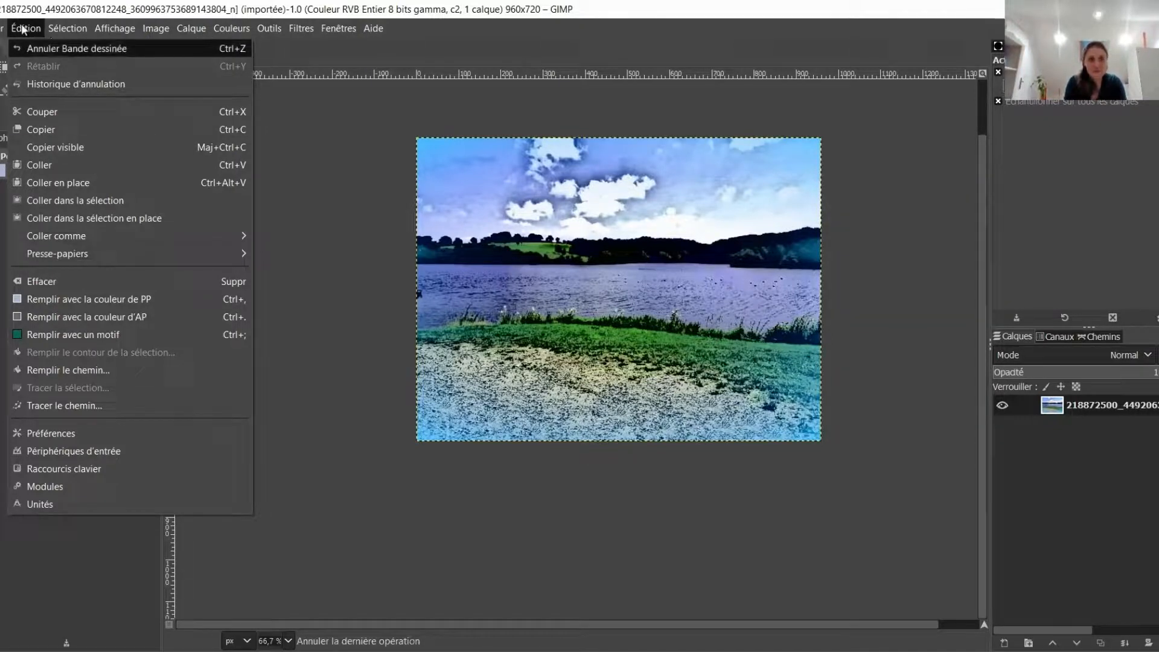
left_click(27, 30)
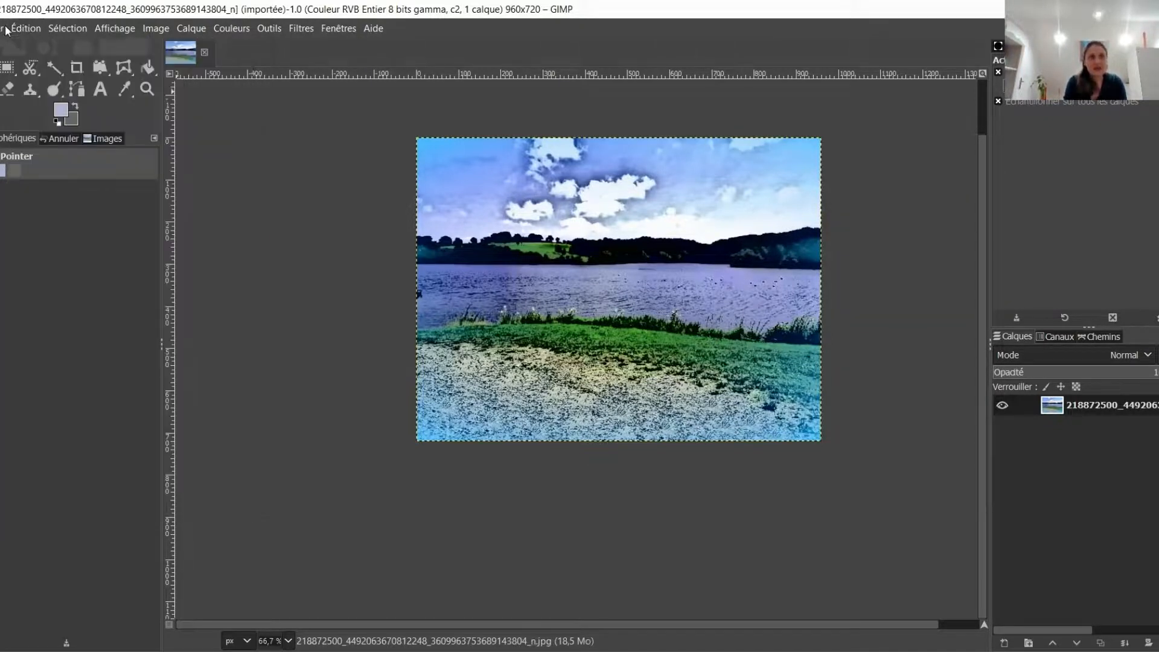
left_click(2, 29)
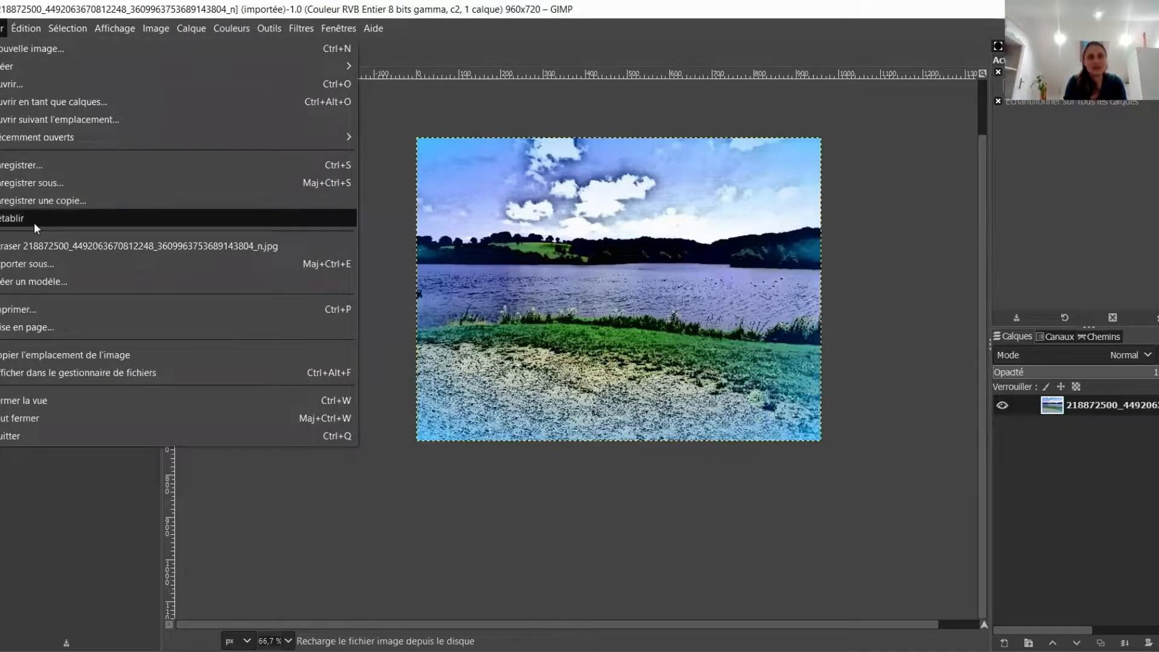
mouse_move(10, 32)
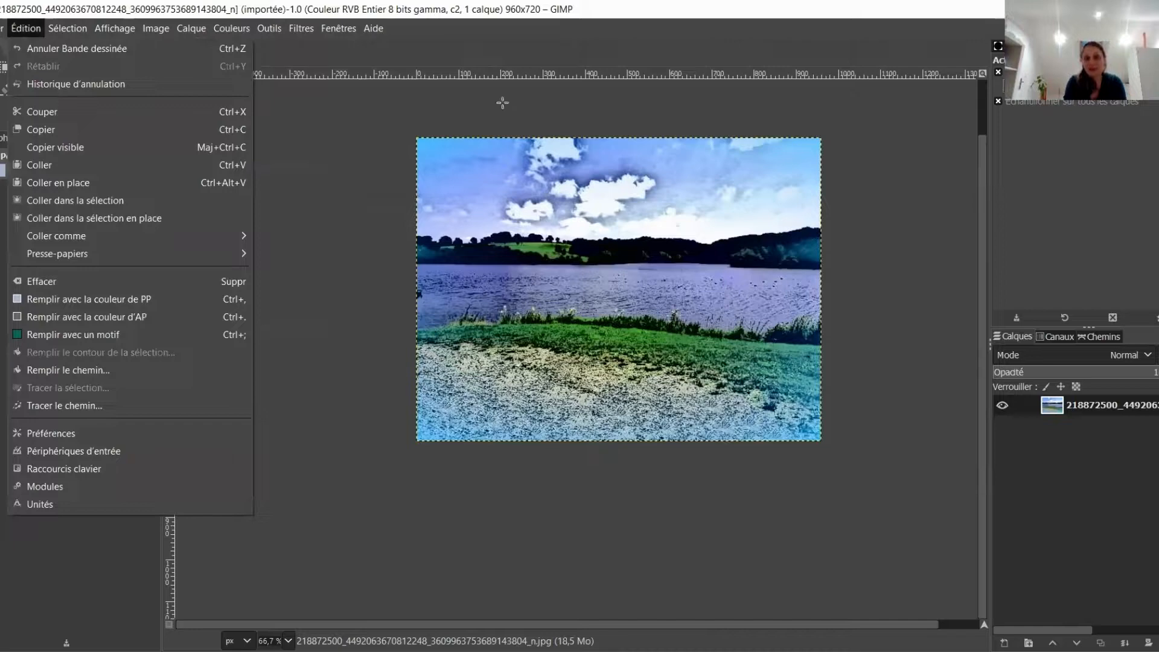
left_click(574, 628)
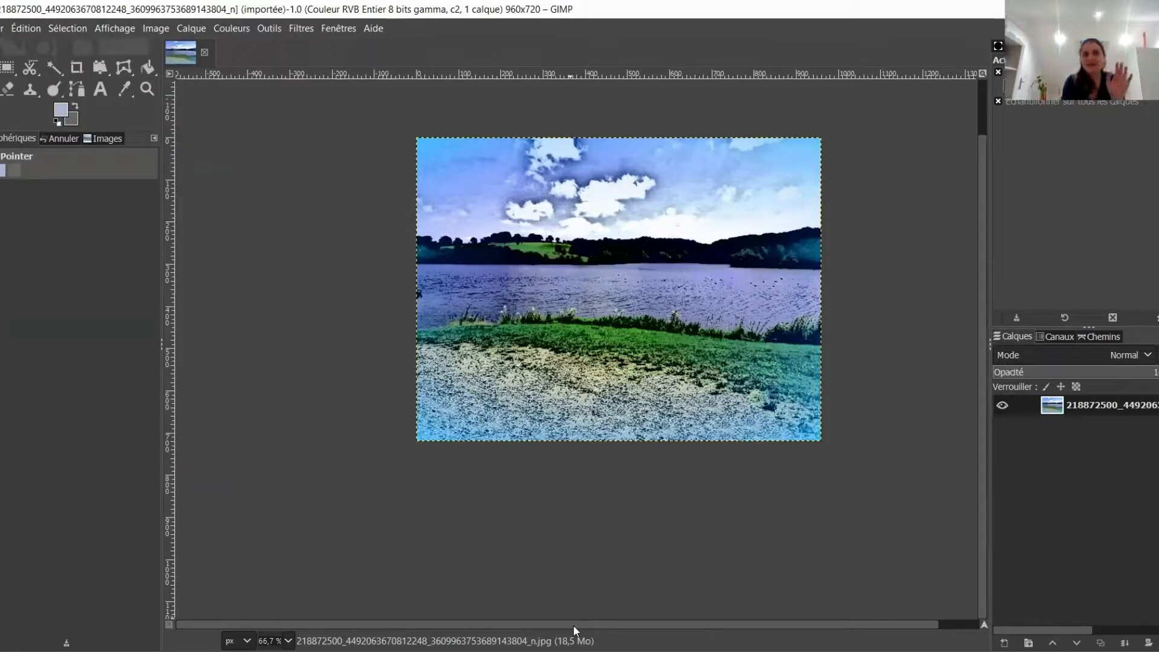